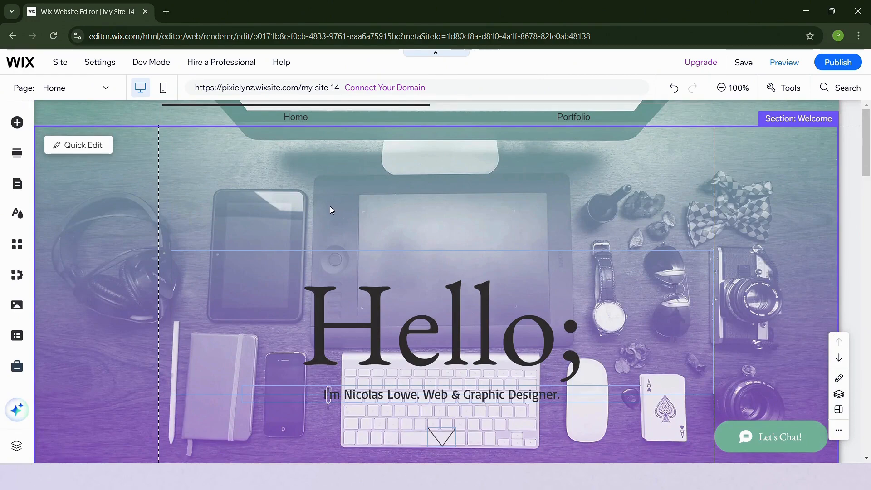
# - Open the App Market and browse the Wix Business Solutions apps
pyautogui.scroll(-4, 330, 206)
pyautogui.scroll(4, 328, 208)
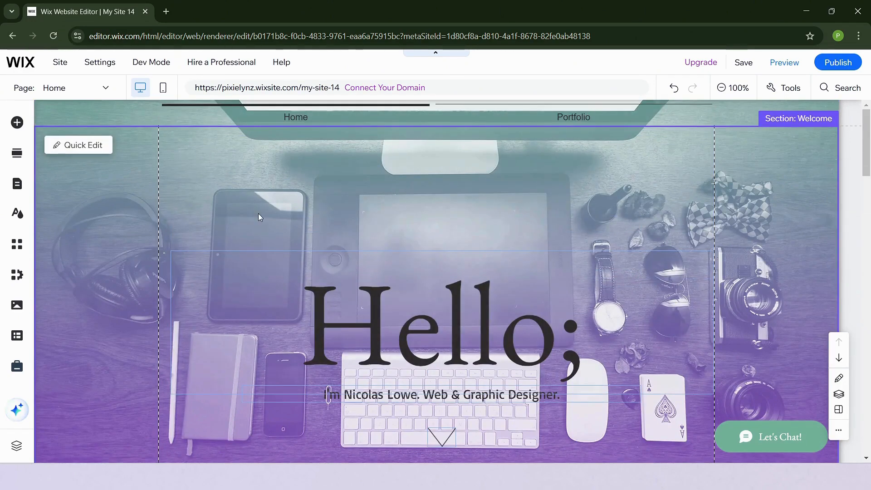
pyautogui.click(17, 245)
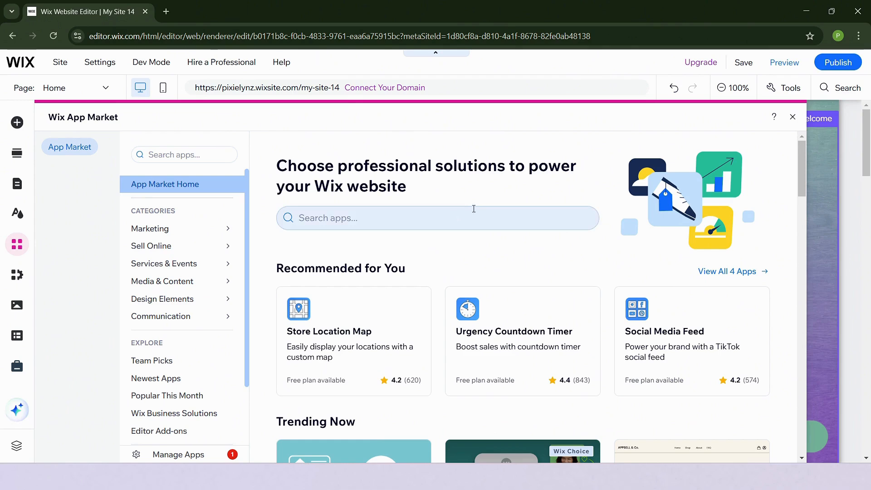
pyautogui.click(495, 215)
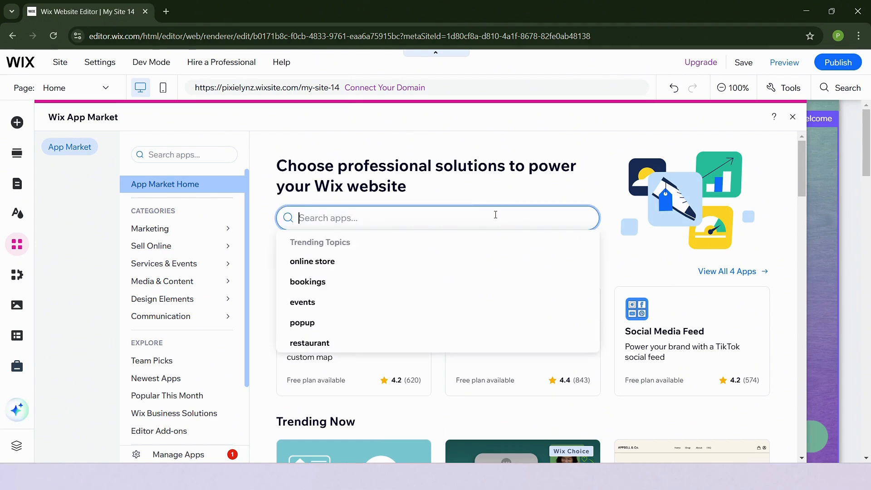
pyautogui.click(578, 173)
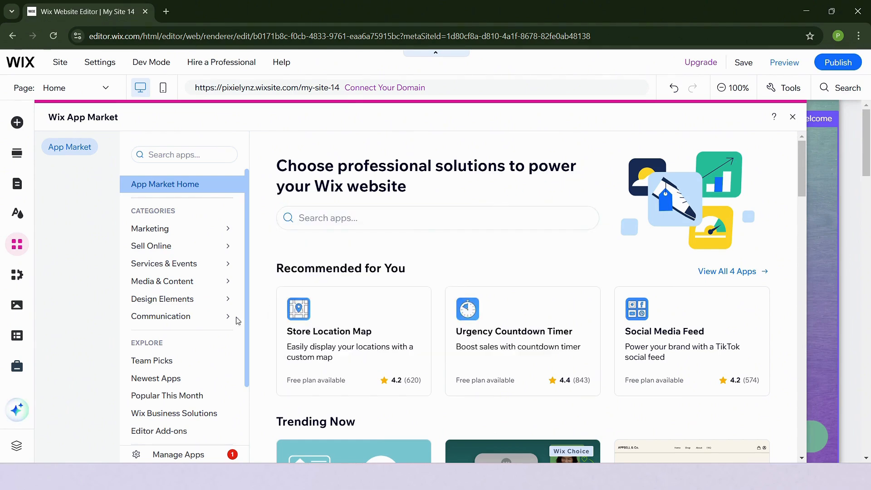
pyautogui.scroll(-2, 172, 309)
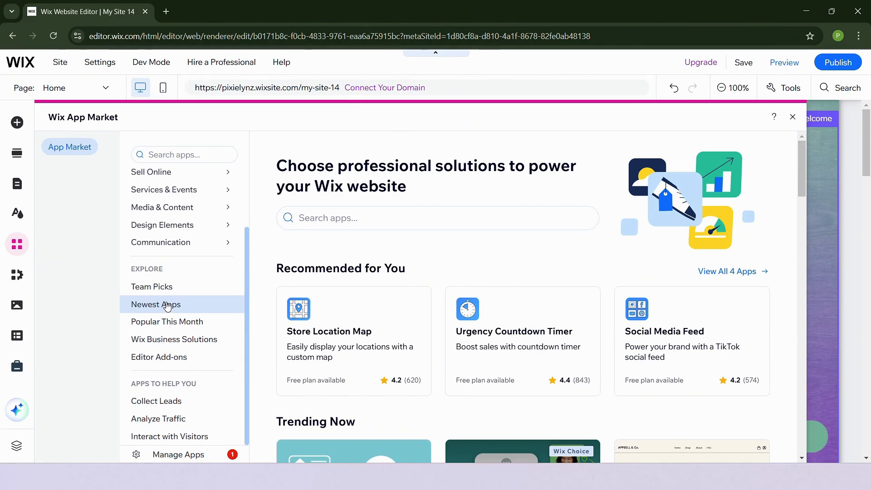
pyautogui.click(171, 344)
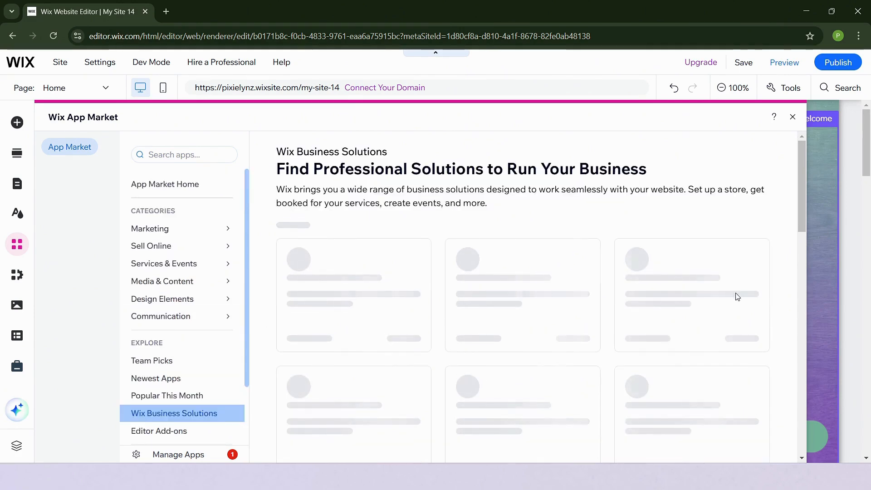
# - Open the Wix Online Programs app page and add it to the site
pyautogui.scroll(-9, 699, 256)
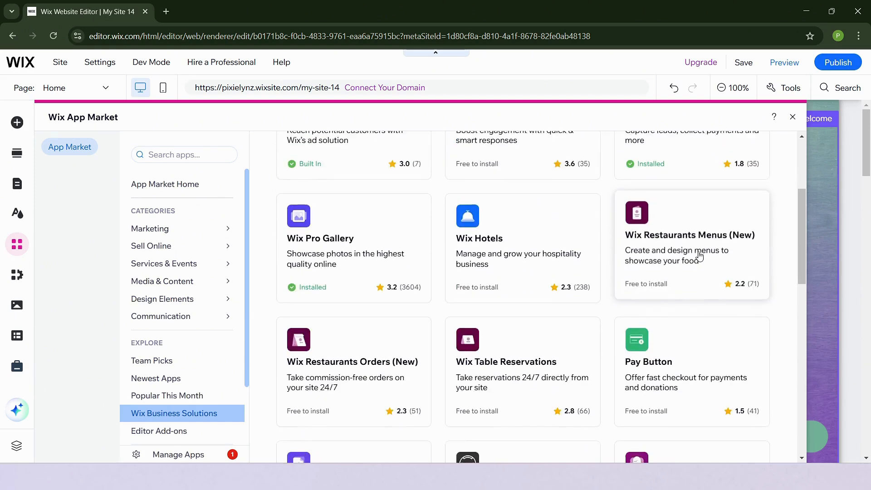
pyautogui.scroll(-4, 702, 259)
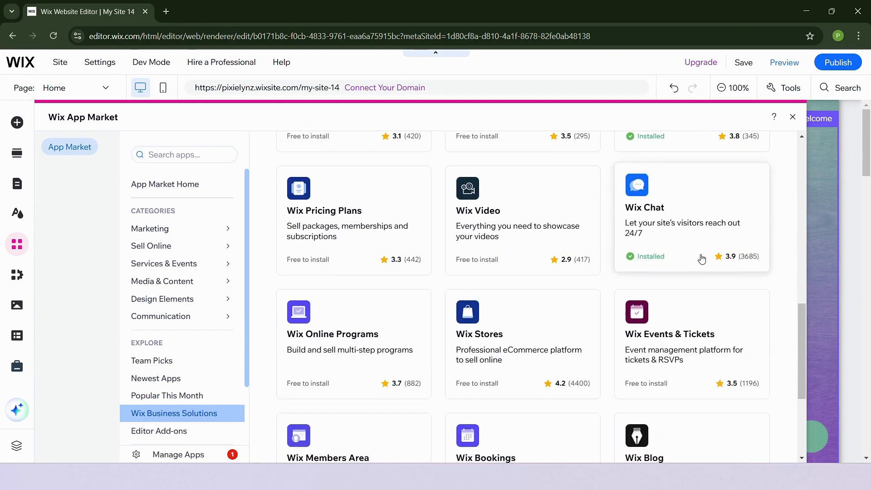
pyautogui.click(322, 338)
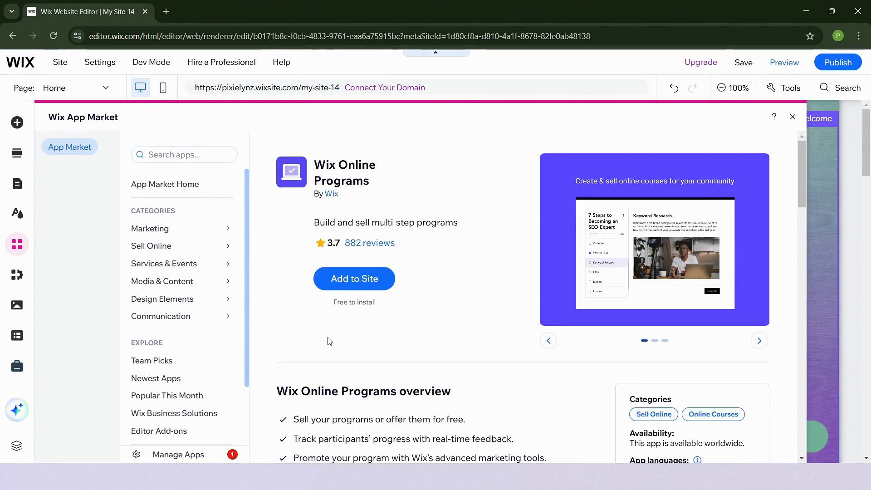
pyautogui.click(359, 277)
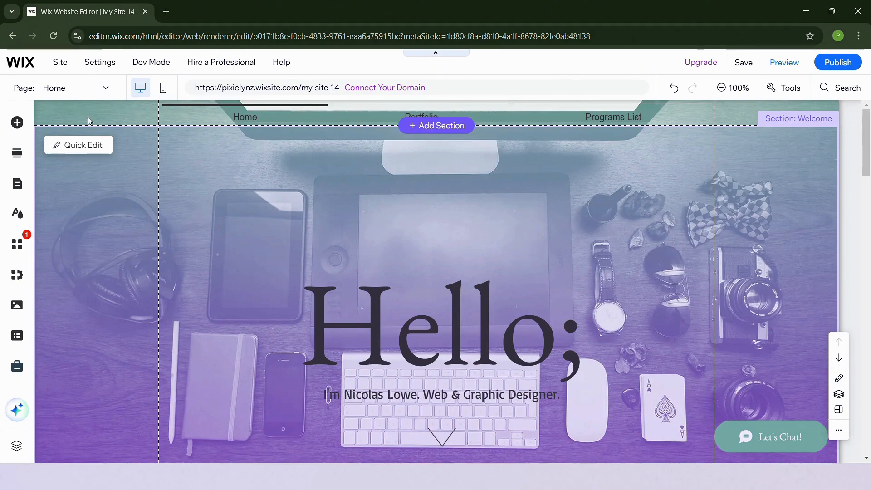
# - Open Manage Pages from the page dropdown and scroll the Site Menu to Programs List
pyautogui.click(66, 92)
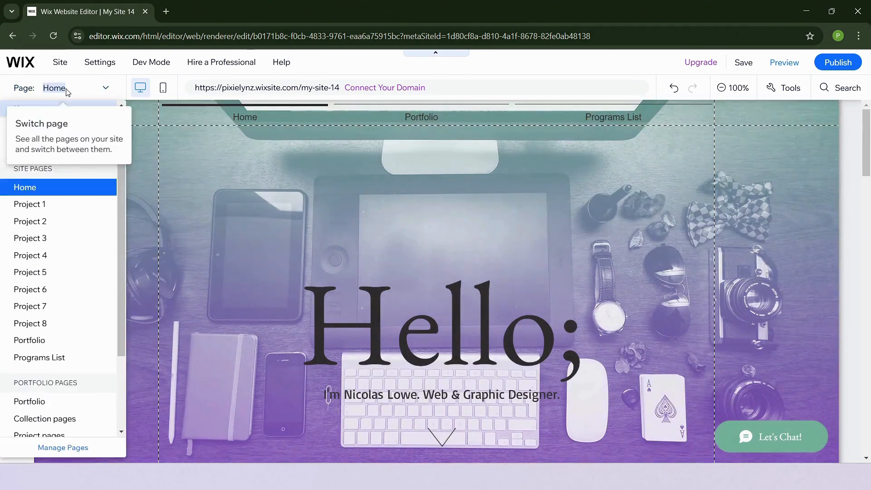
pyautogui.click(63, 449)
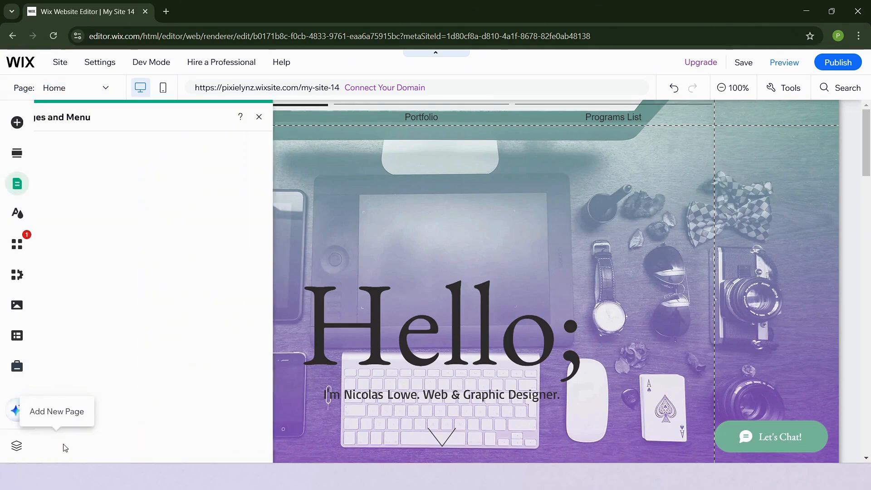
pyautogui.scroll(-3, 173, 327)
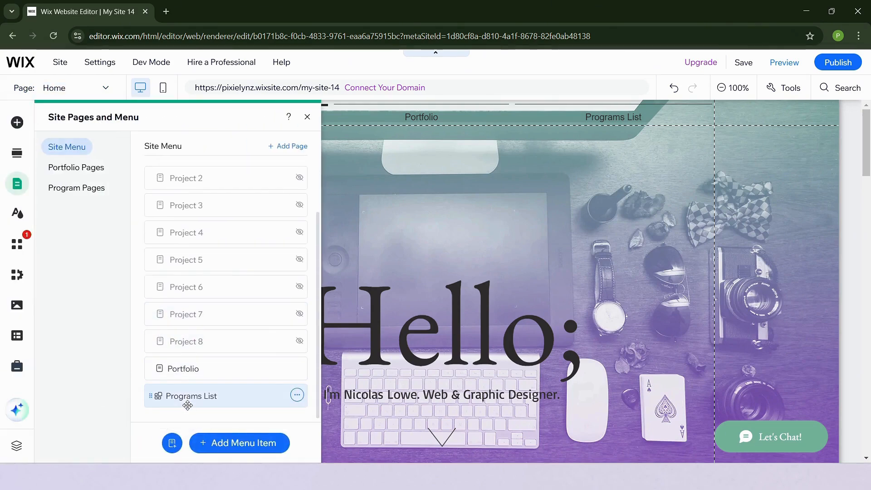
# - Rename the Programs List page to 'Graphic Design Courses' and close the Pages panel
pyautogui.click(296, 397)
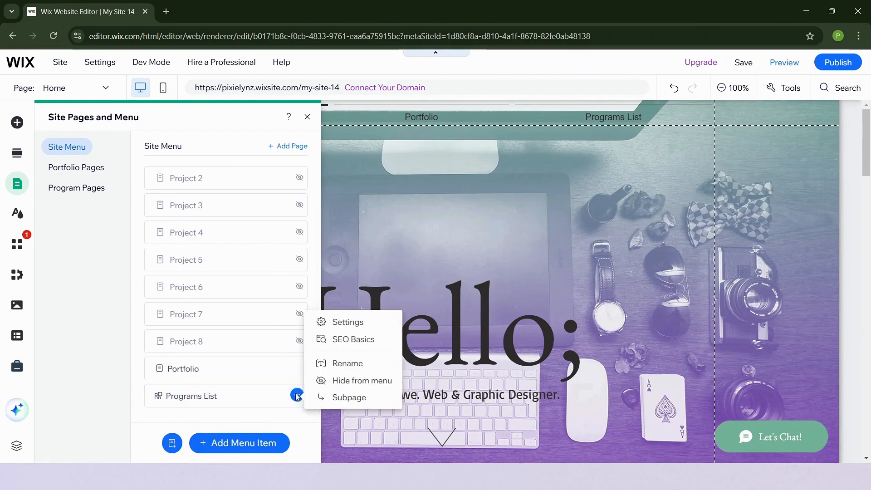
pyautogui.click(311, 362)
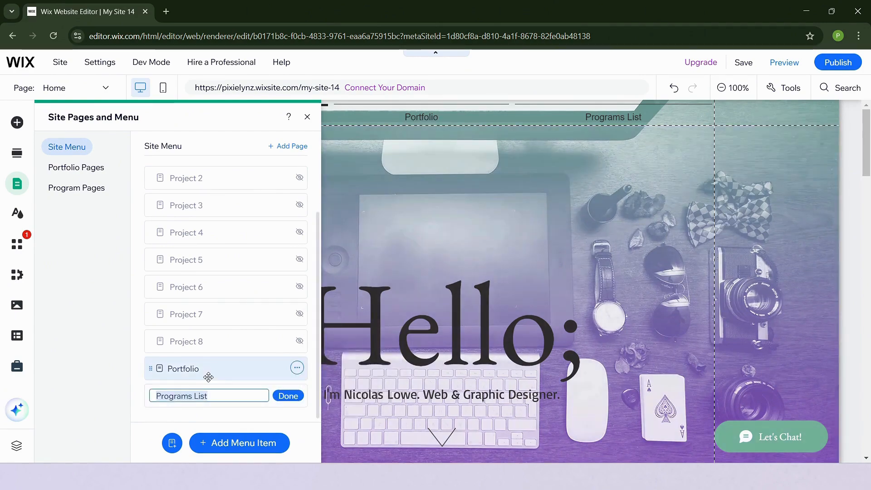
pyautogui.write('Graphic D')
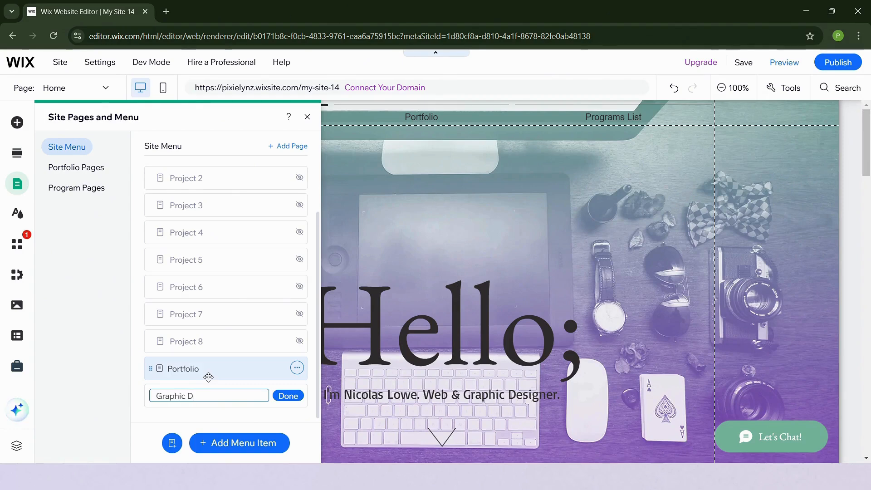
pyautogui.write('esign Courses')
pyautogui.click(296, 400)
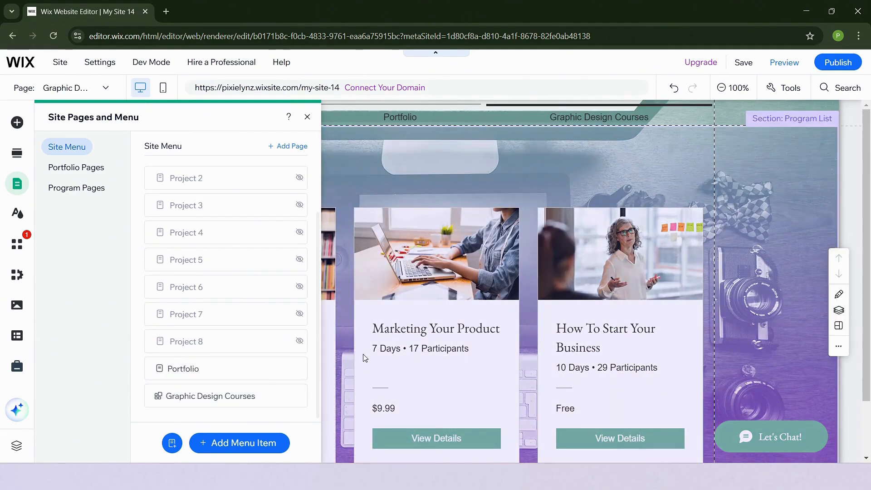
pyautogui.click(491, 173)
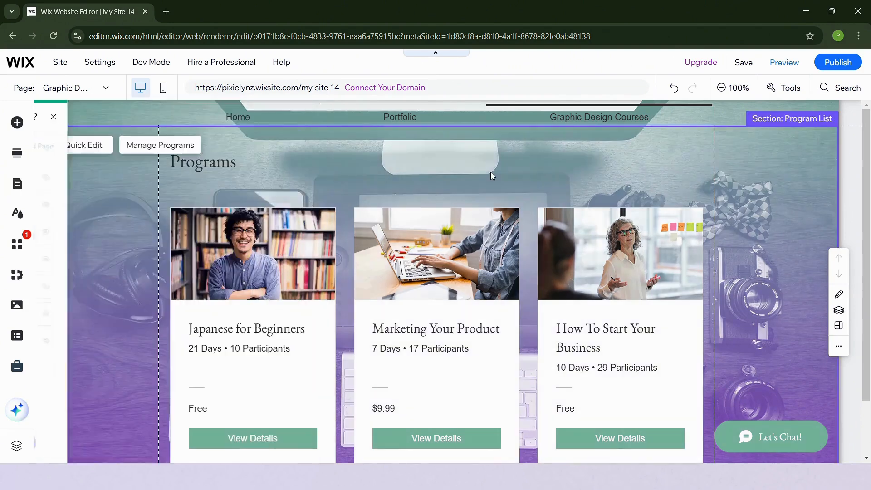
# - Select the Program List widget and go to Online Programs > Programs in the dashboard
pyautogui.click(312, 178)
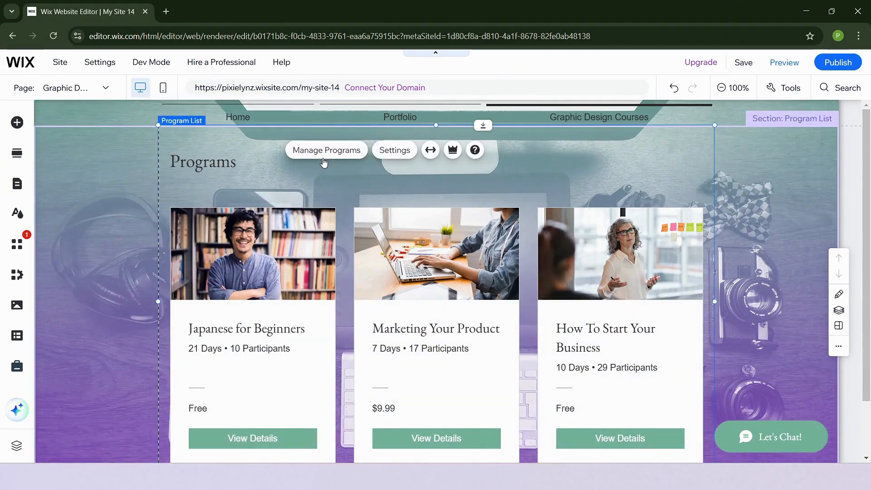
pyautogui.click(324, 159)
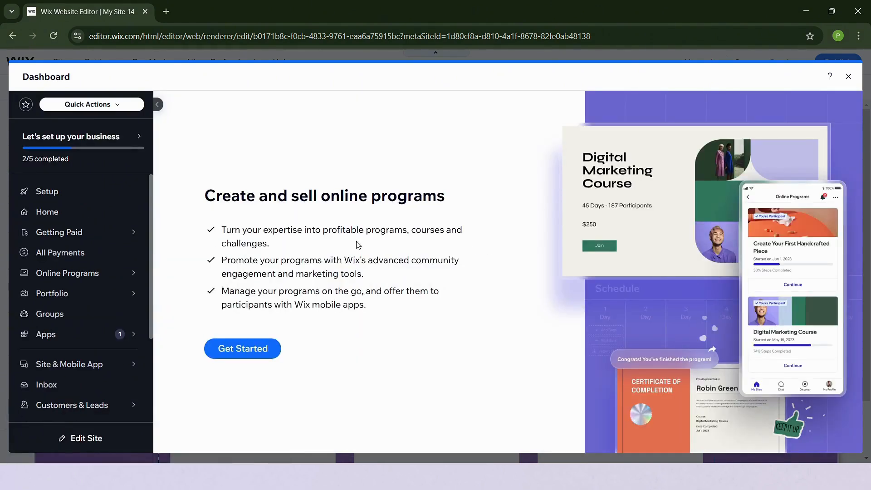
pyautogui.moveTo(82, 270)
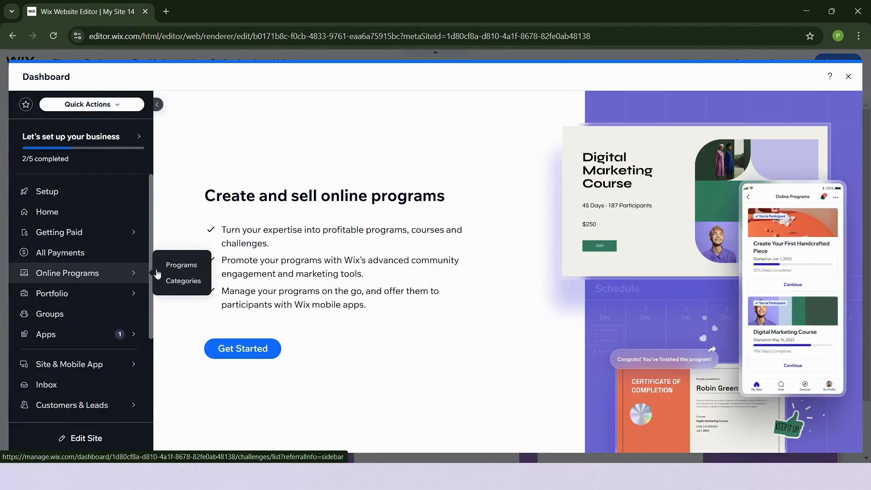
pyautogui.click(176, 271)
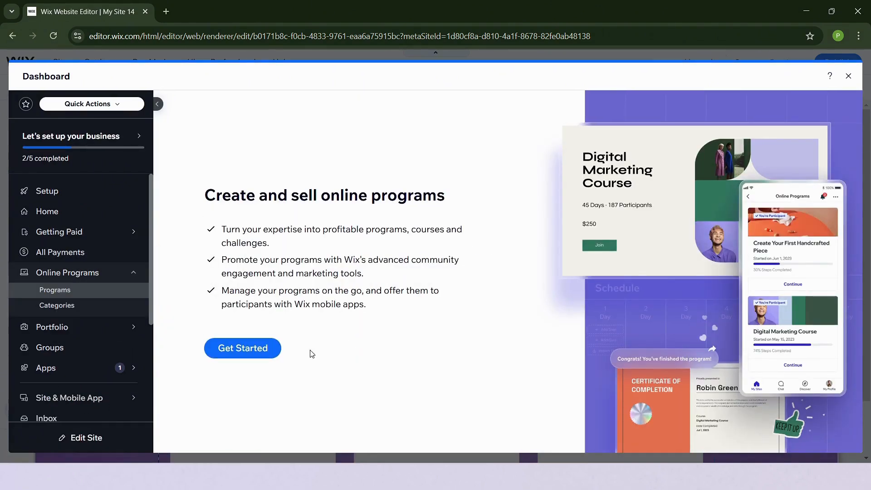
# - Start a new program and choose Online Course as its type
pyautogui.click(253, 355)
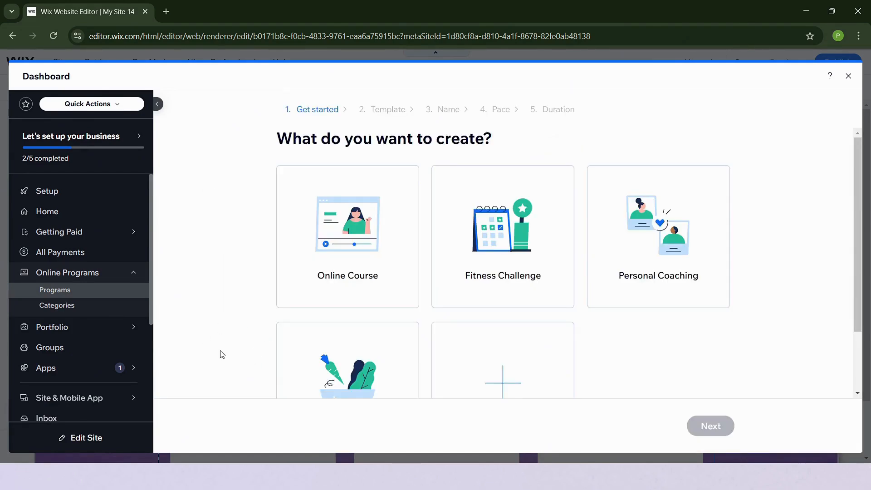
pyautogui.scroll(-2, 222, 351)
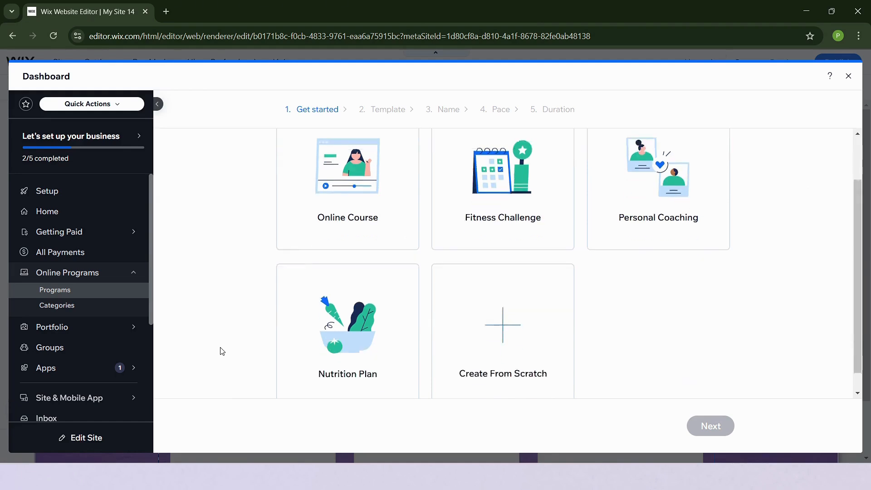
pyautogui.scroll(2, 221, 348)
pyautogui.scroll(-2, 220, 346)
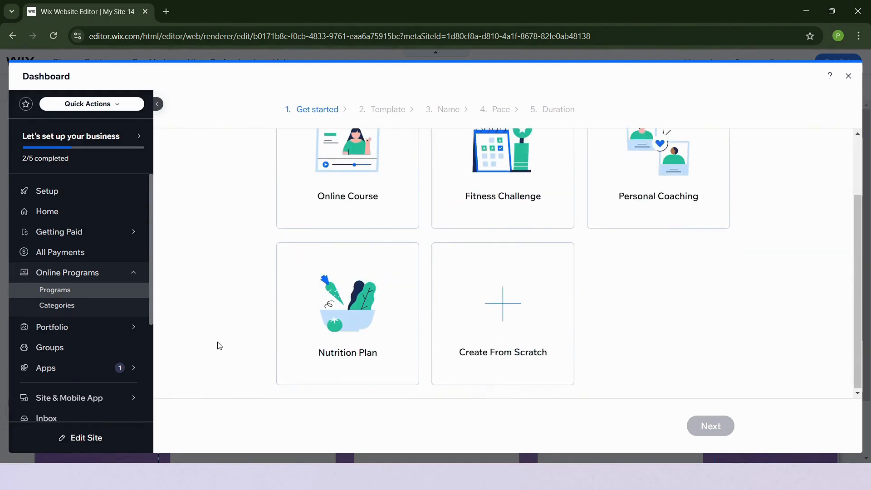
pyautogui.scroll(2, 221, 346)
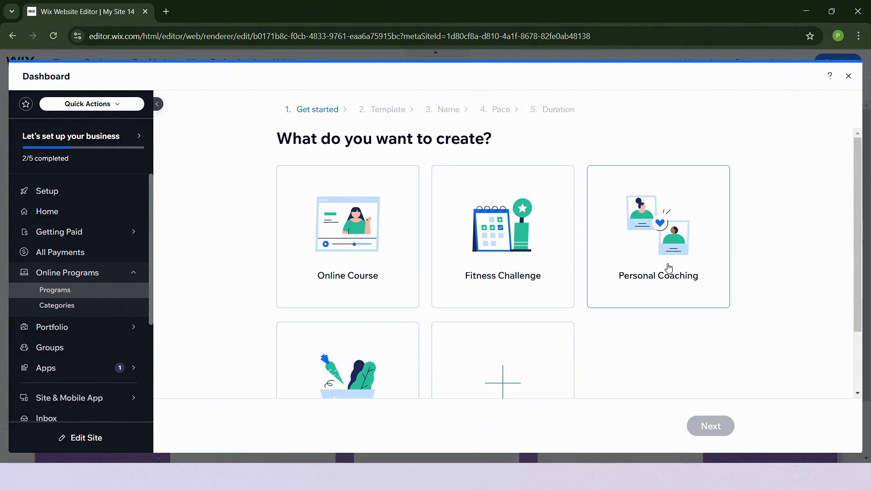
pyautogui.scroll(-2, 665, 267)
pyautogui.scroll(2, 536, 297)
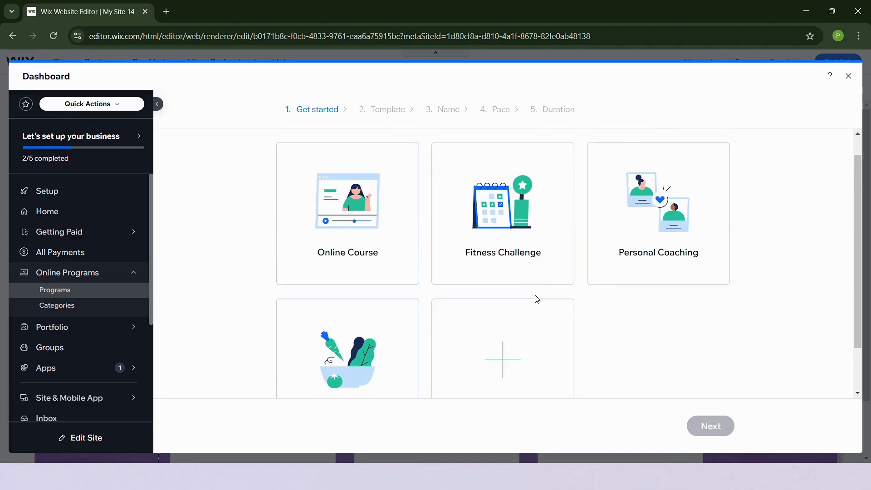
pyautogui.scroll(-2, 803, 268)
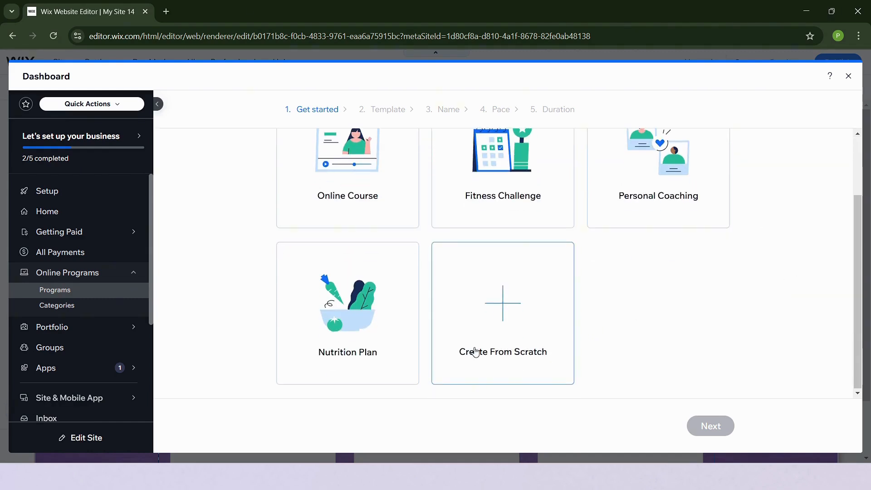
pyautogui.scroll(2, 631, 392)
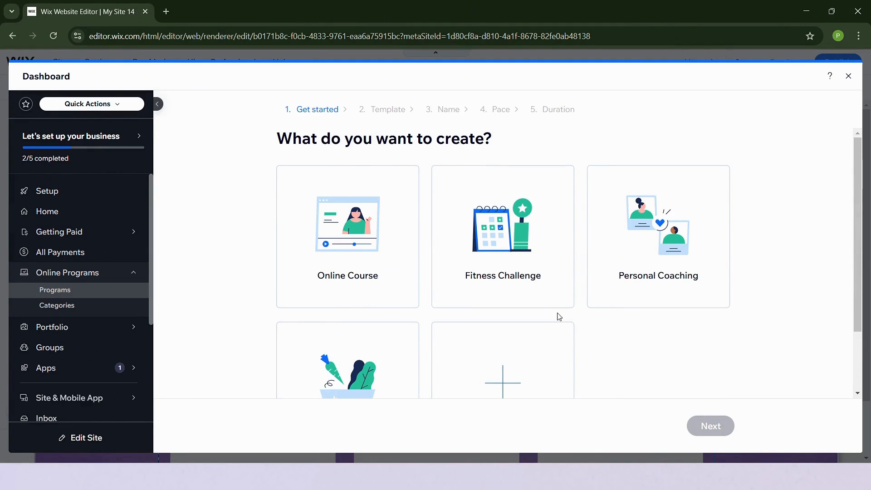
pyautogui.click(388, 242)
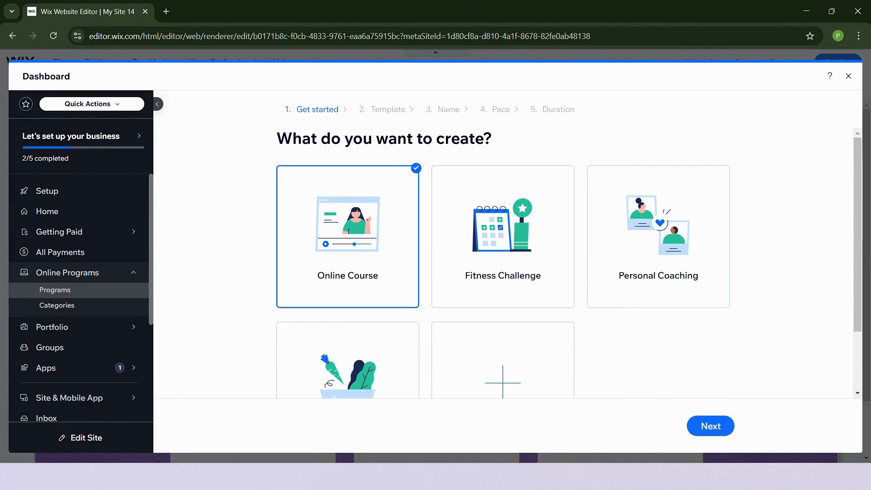
pyautogui.click(719, 429)
# - Choose the Create From Scratch template and continue to the naming step
pyautogui.scroll(-4, 804, 289)
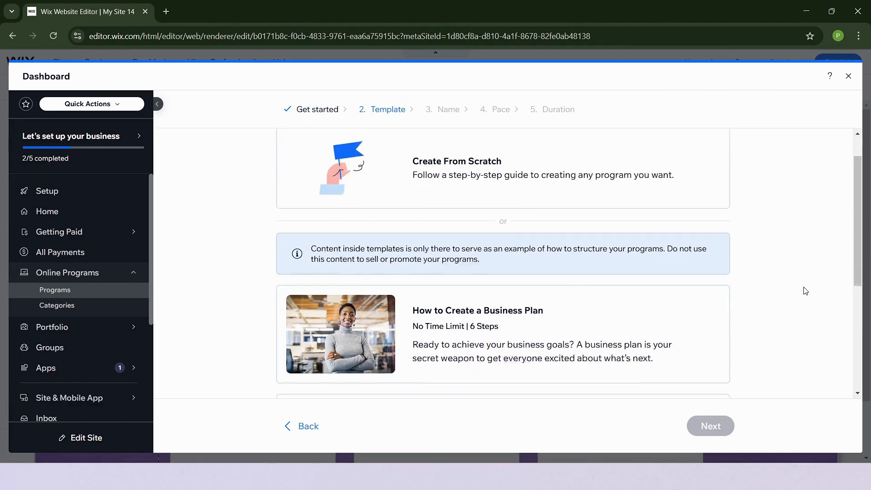
pyautogui.scroll(-2, 554, 384)
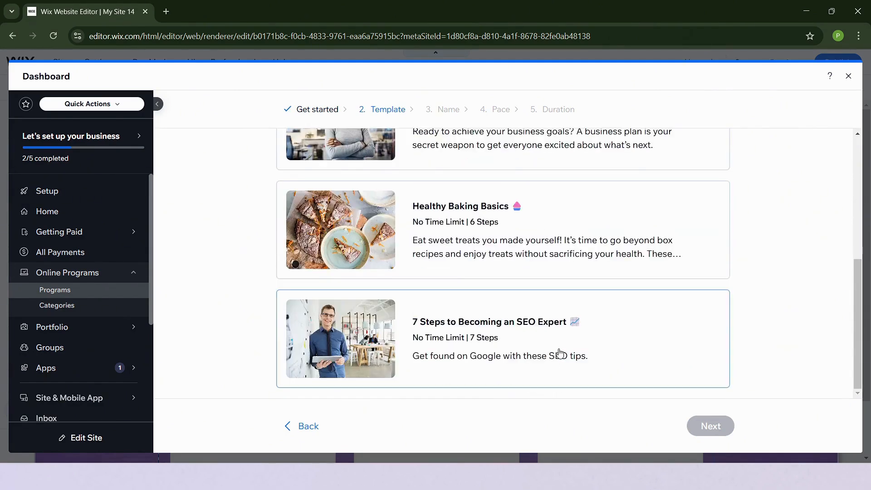
pyautogui.scroll(6, 558, 352)
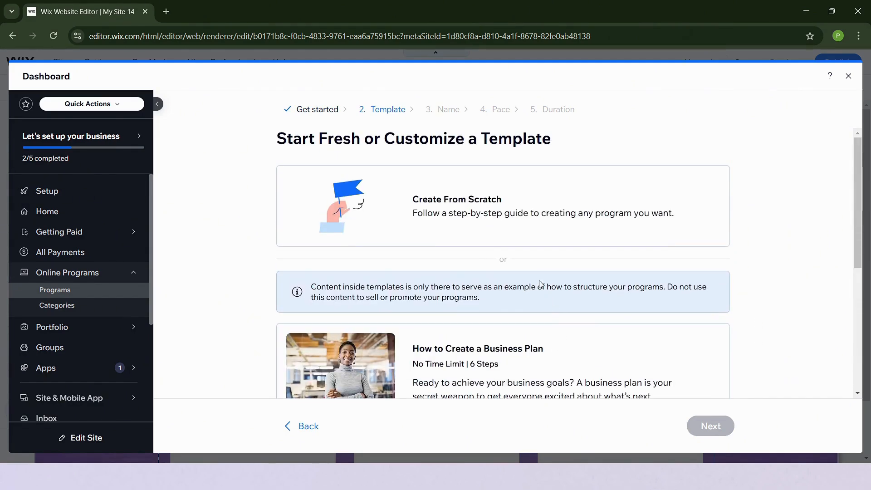
pyautogui.click(548, 217)
pyautogui.click(712, 424)
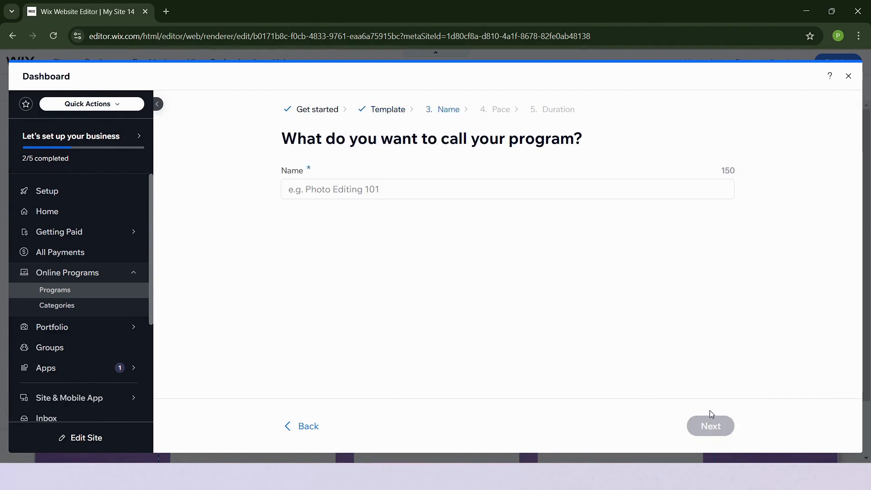
# - Name the program 'Introduction to Graphic Design' and continue to the pace step
pyautogui.click(491, 190)
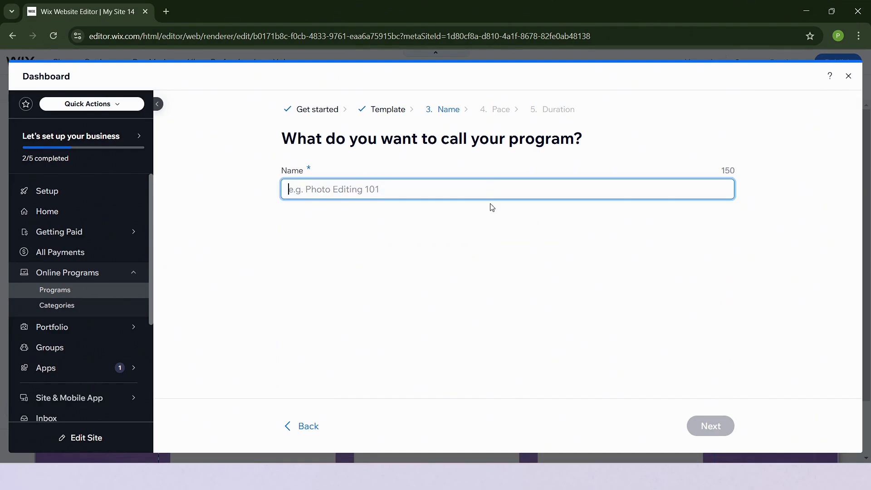
pyautogui.write('In')
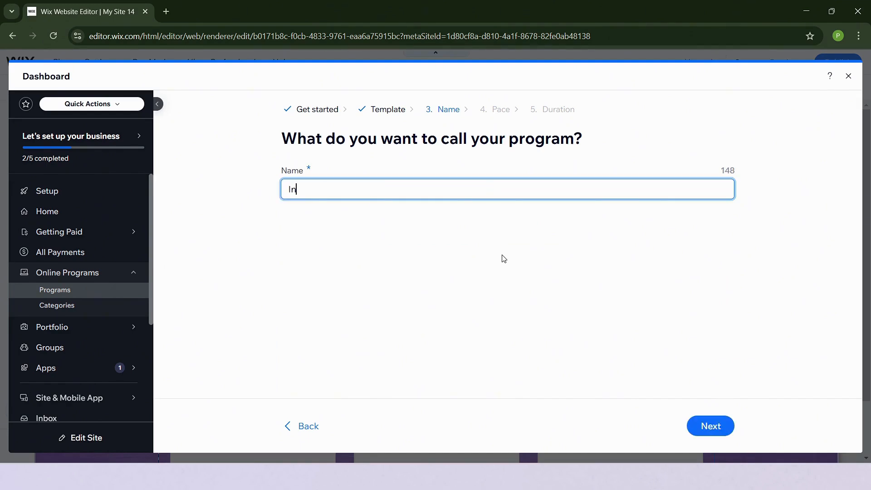
pyautogui.write('troducy')
pyautogui.press('BackSpace')
pyautogui.write('ion to Graphic')
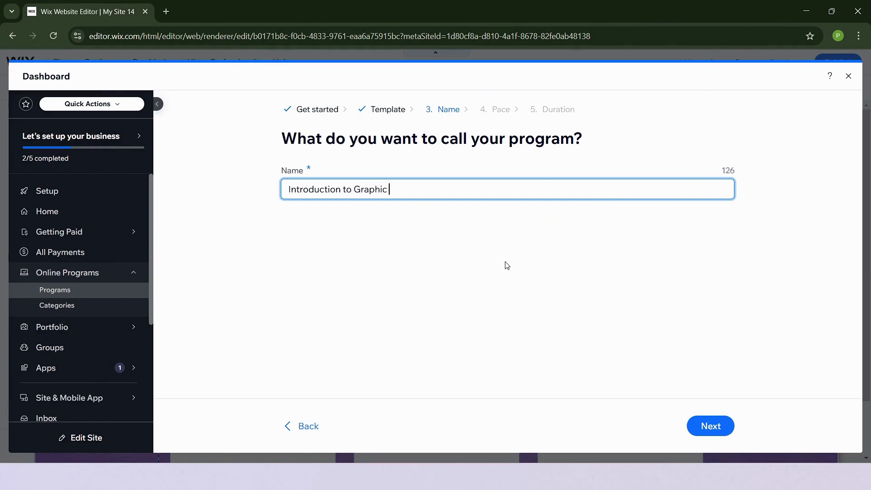
pyautogui.write(' Design')
pyautogui.click(711, 429)
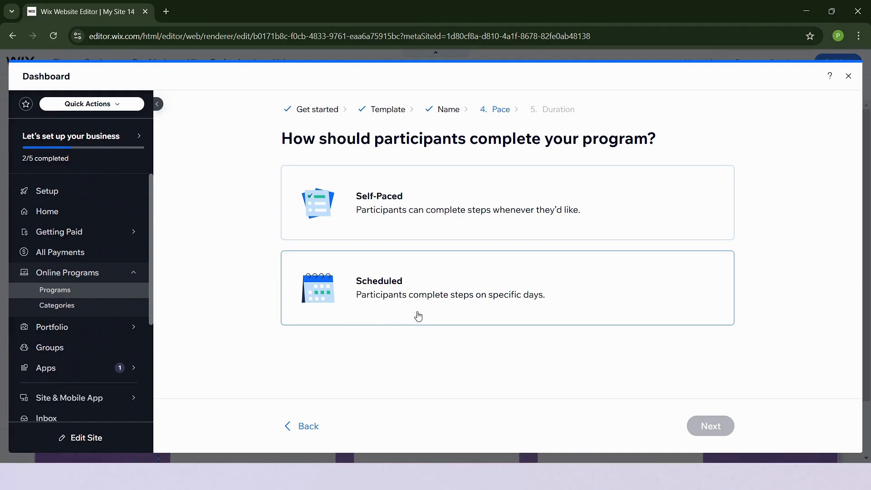
# - Choose the Scheduled pace so steps are completed on specific days, and continue
pyautogui.click(465, 297)
pyautogui.click(712, 427)
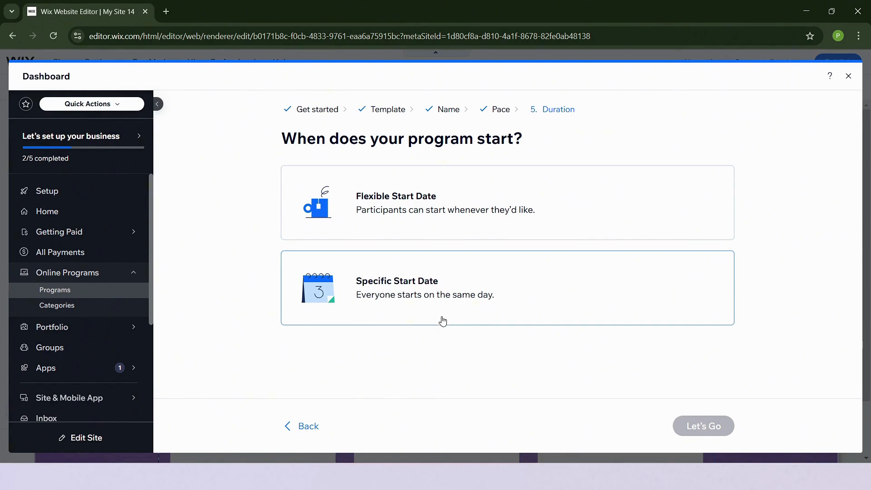
# - Choose Flexible Start Date, set the duration to 5 Weeks, and create the program
pyautogui.click(421, 225)
pyautogui.click(434, 257)
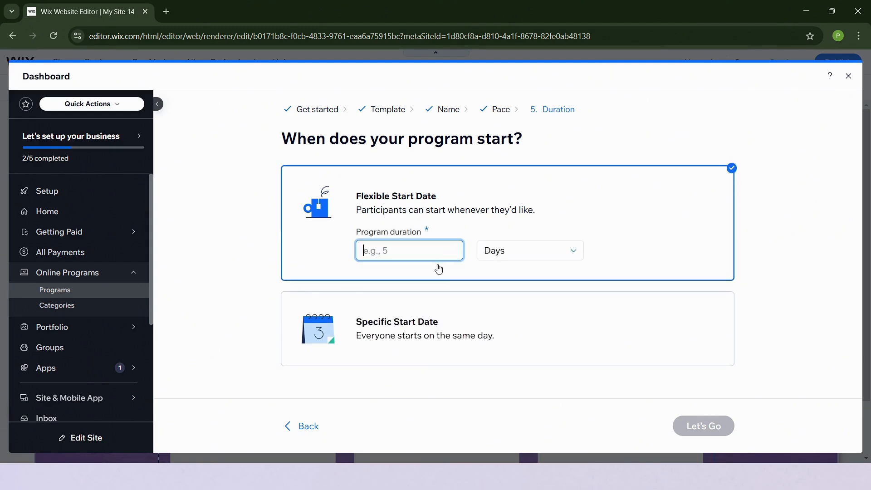
pyautogui.write('7')
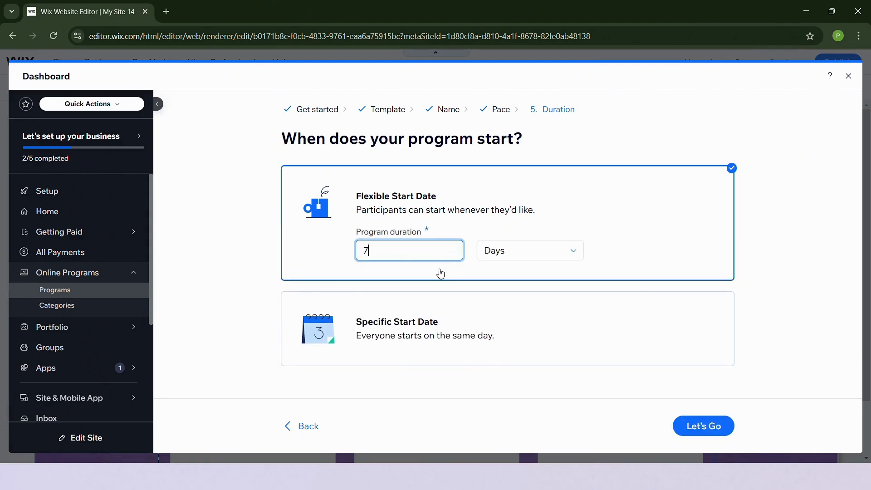
pyautogui.click(544, 248)
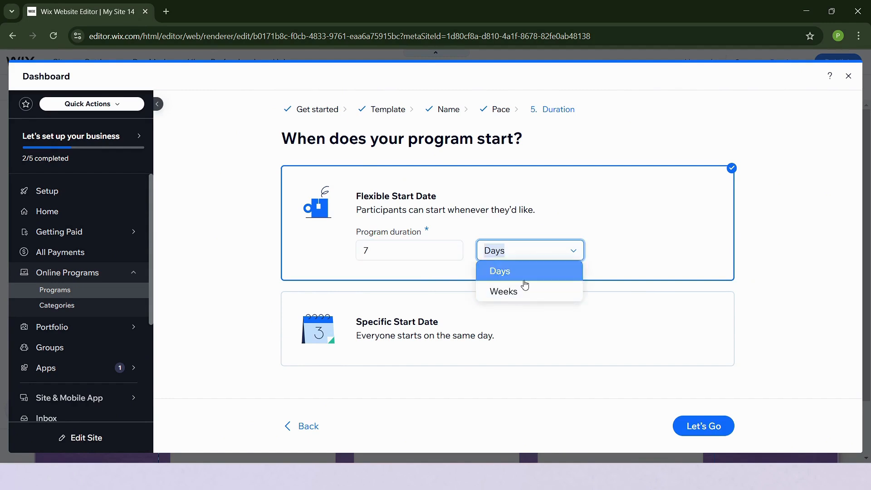
pyautogui.click(774, 339)
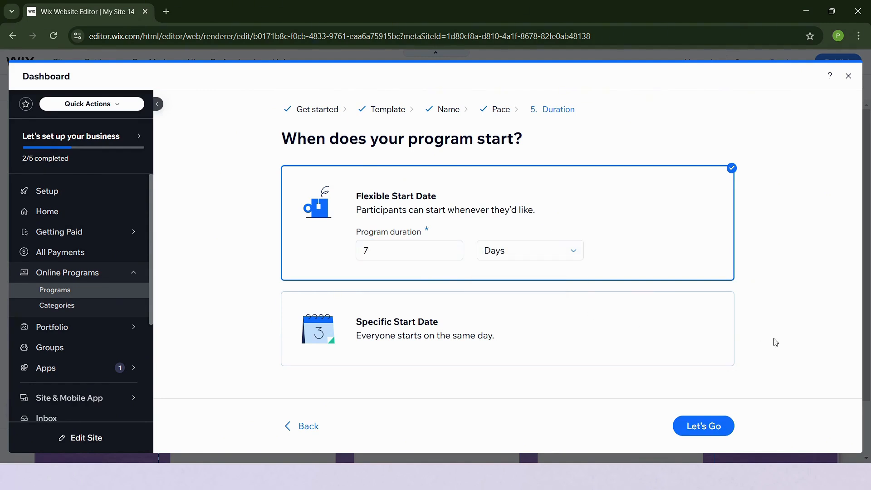
pyautogui.click(545, 250)
pyautogui.click(451, 259)
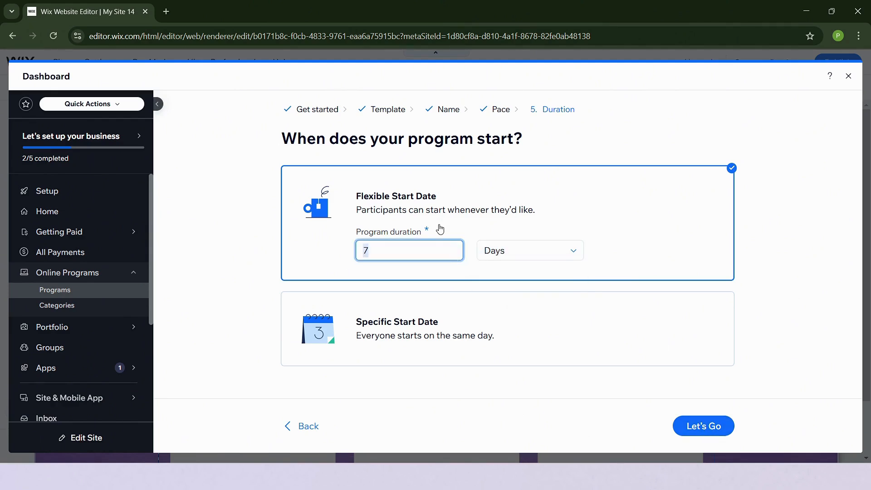
pyautogui.write('5')
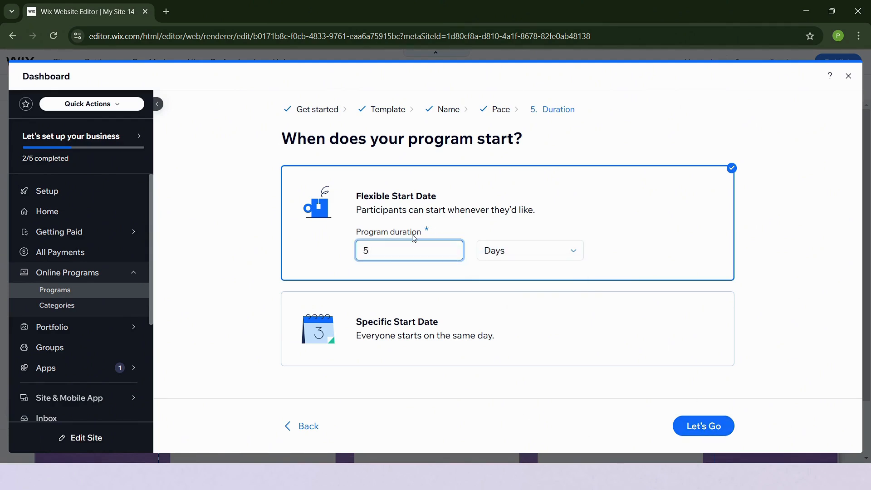
pyautogui.click(560, 254)
pyautogui.click(546, 288)
pyautogui.click(714, 428)
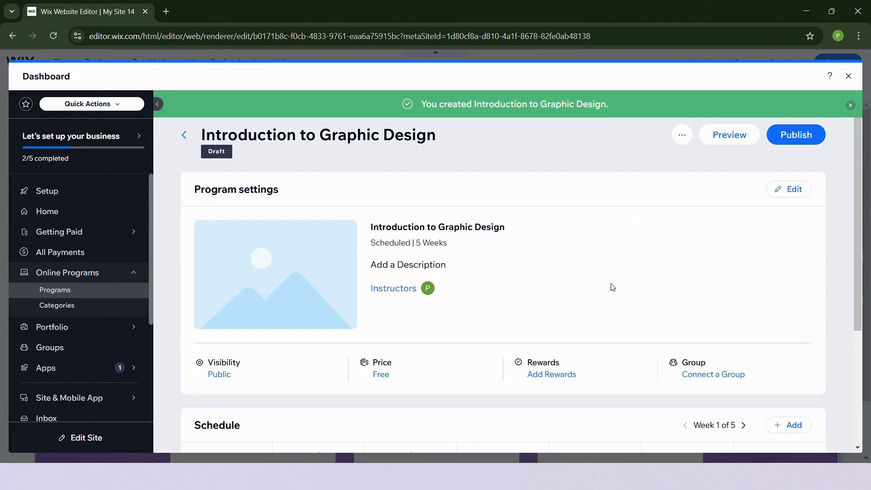
# - Edit the program's Basic Info and set the fourth graphic design image as its cover
pyautogui.scroll(-4, 552, 289)
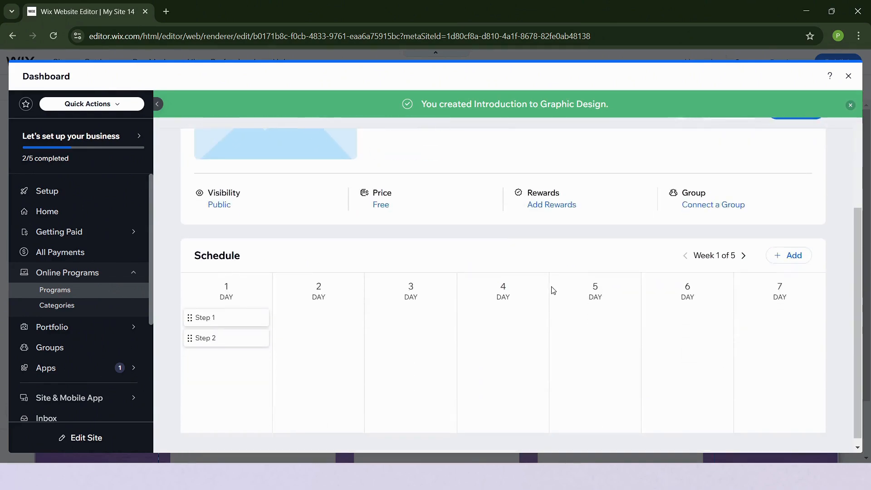
pyautogui.scroll(4, 563, 299)
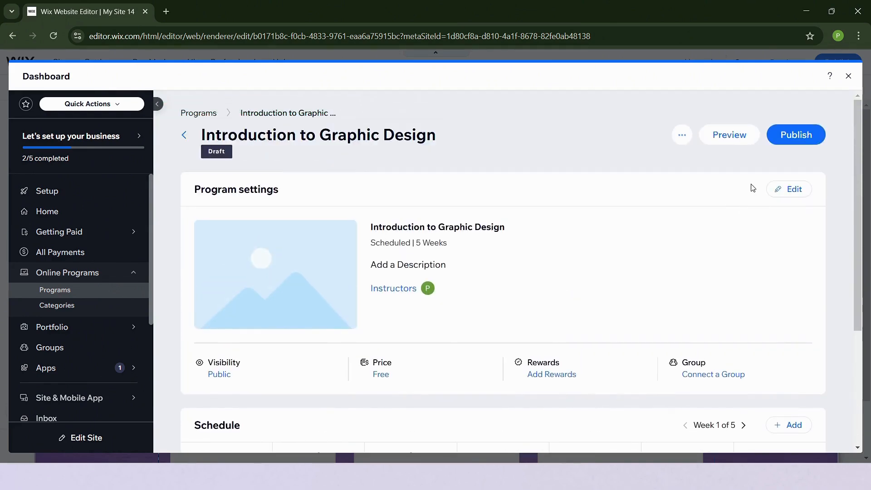
pyautogui.click(792, 190)
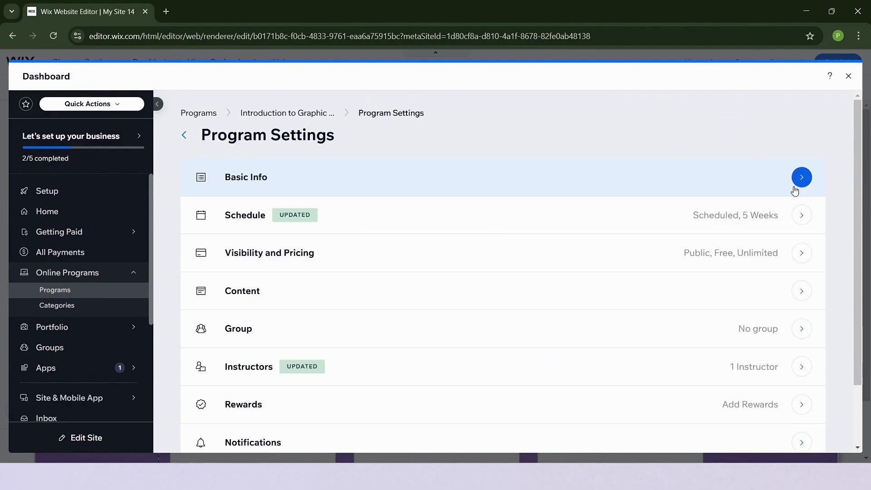
pyautogui.click(757, 186)
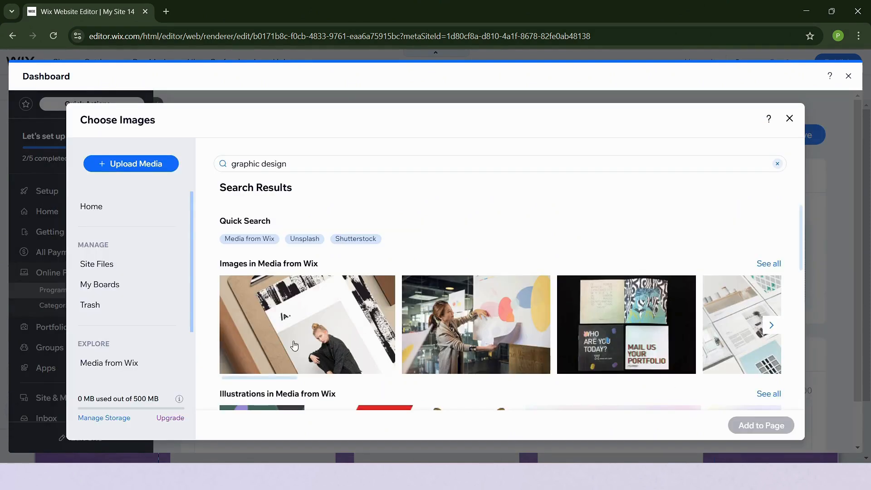
pyautogui.click(742, 324)
pyautogui.click(762, 425)
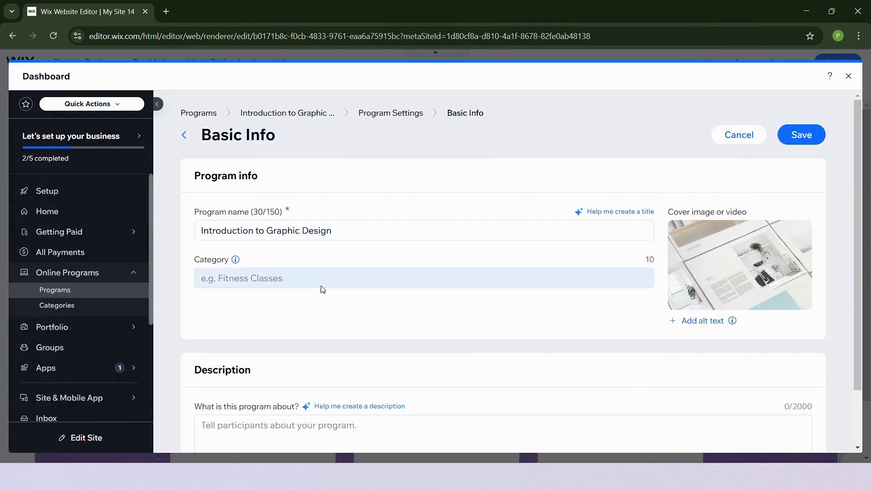
# - Check the category and description fields, save the Basic Info, and return to the overview
pyautogui.click(370, 278)
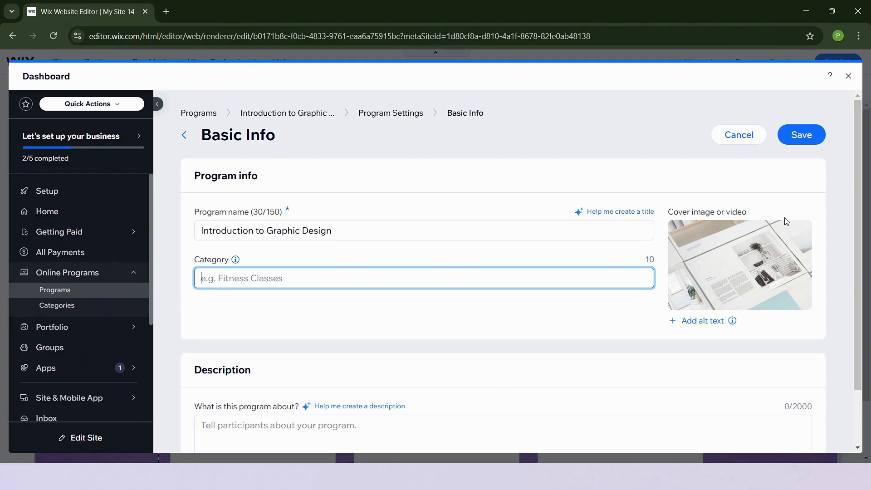
pyautogui.scroll(-2, 413, 297)
pyautogui.click(285, 370)
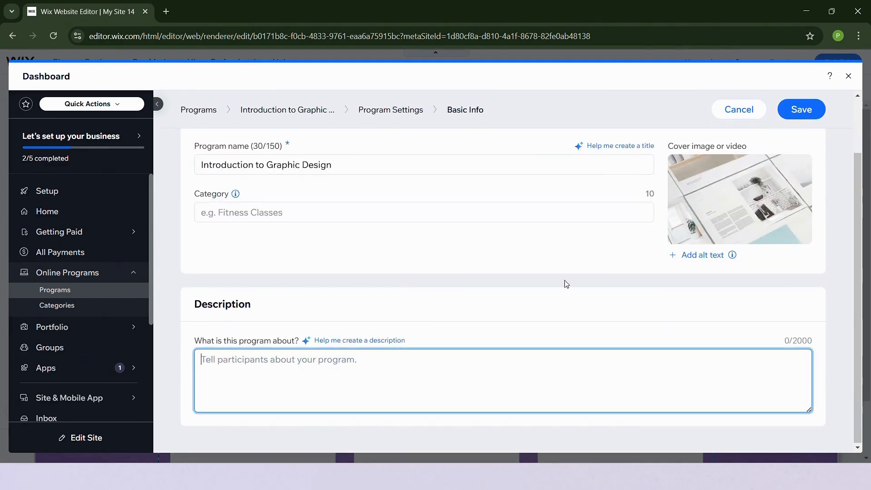
pyautogui.scroll(2, 681, 243)
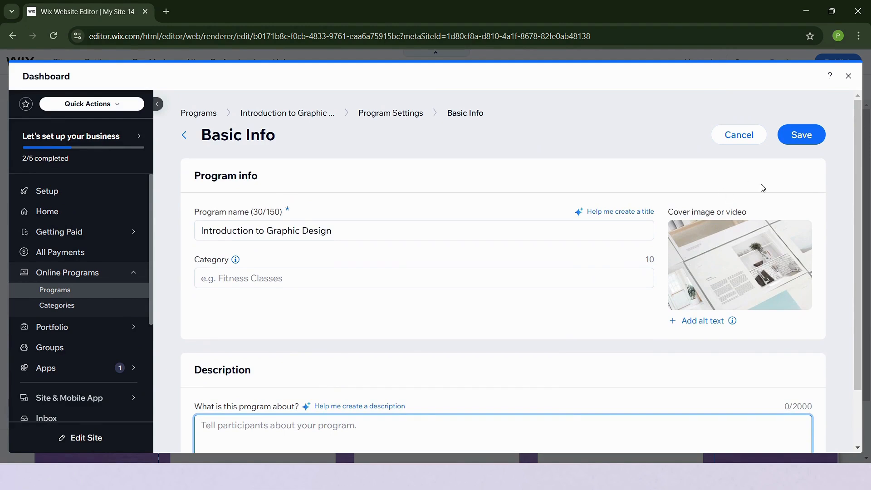
pyautogui.click(809, 135)
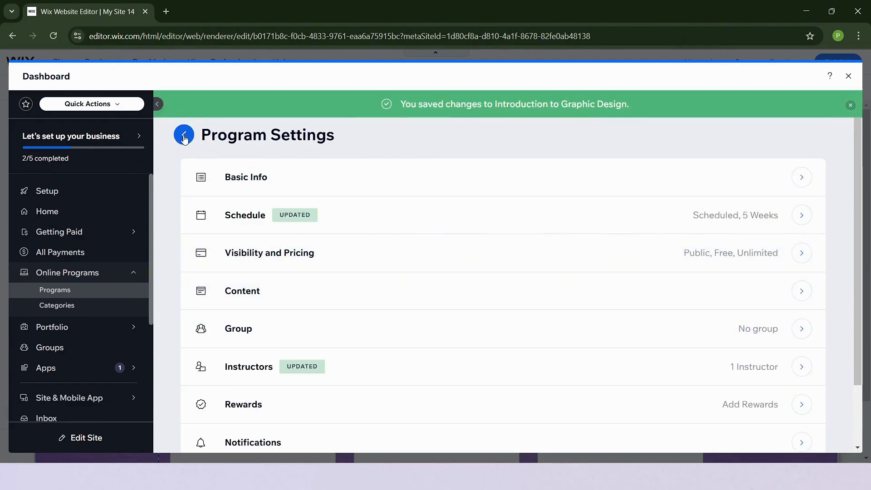
pyautogui.click(184, 136)
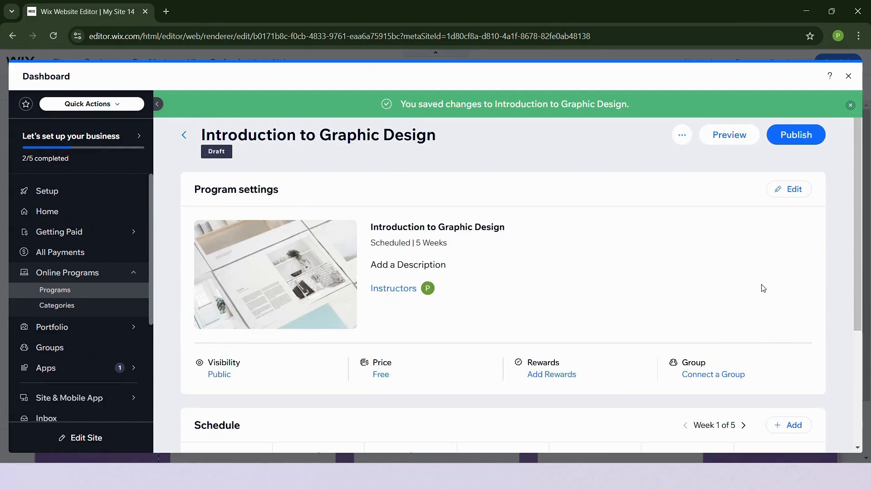
# - Open the Instructors list, view the owner's info without changes, and return to Program Settings
pyautogui.click(411, 289)
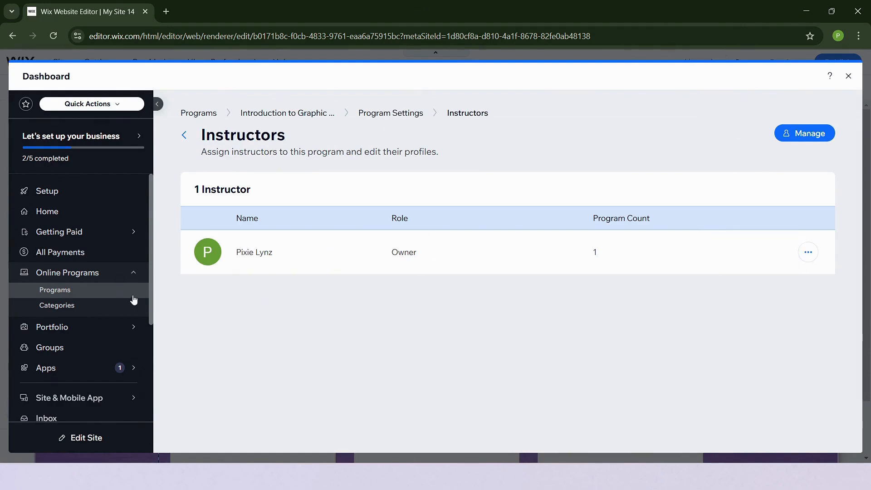
pyautogui.click(808, 252)
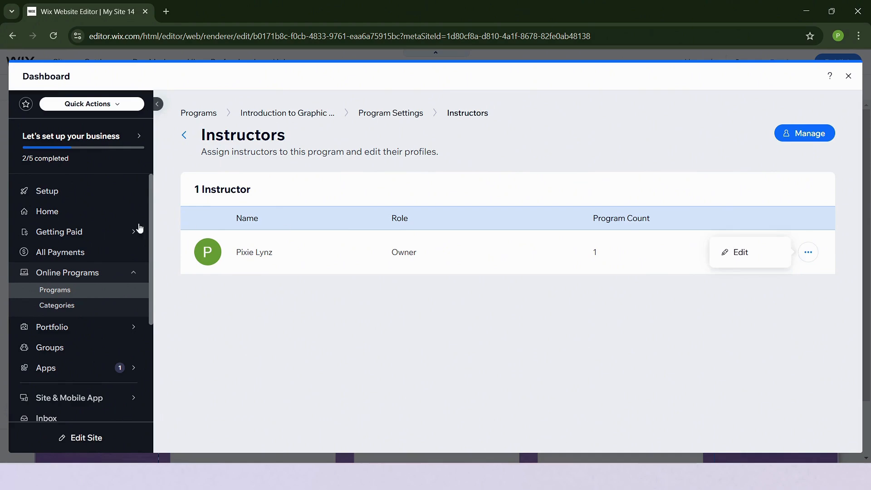
pyautogui.click(742, 253)
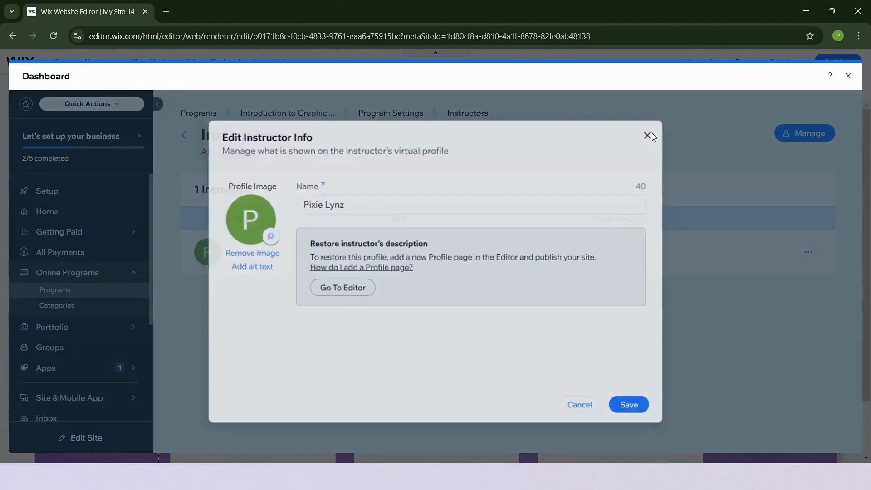
pyautogui.click(652, 133)
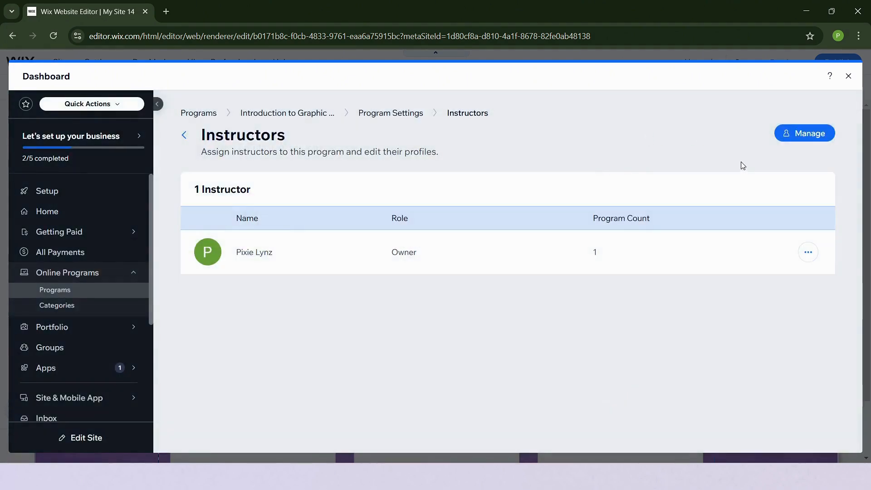
pyautogui.click(184, 135)
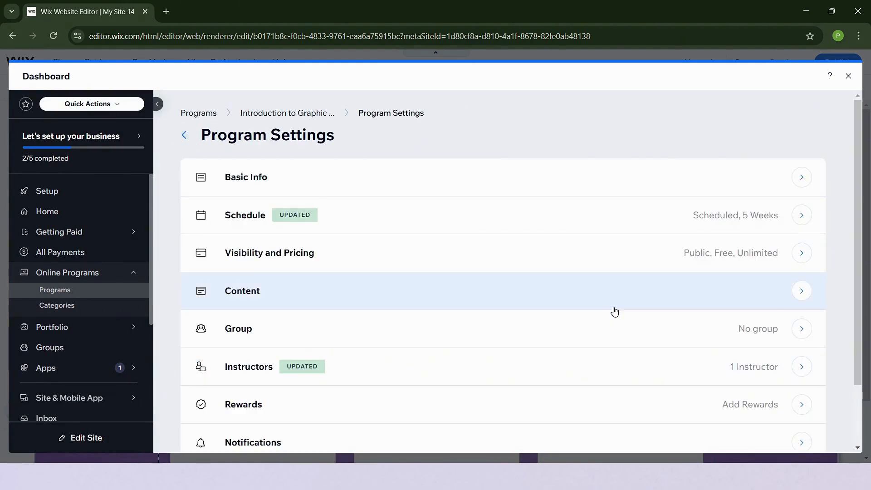
# - Return to the program overview and open Step 1 of day 1 for editing
pyautogui.click(184, 135)
pyautogui.scroll(-5, 405, 326)
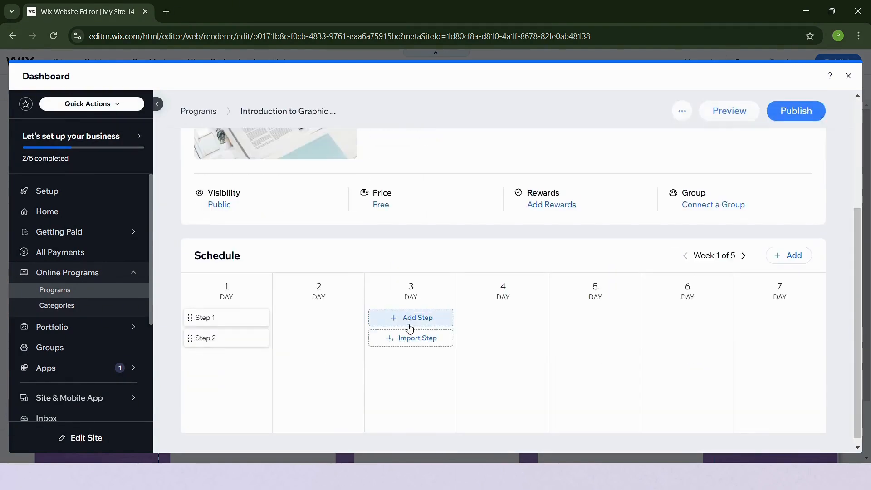
pyautogui.scroll(1, 450, 266)
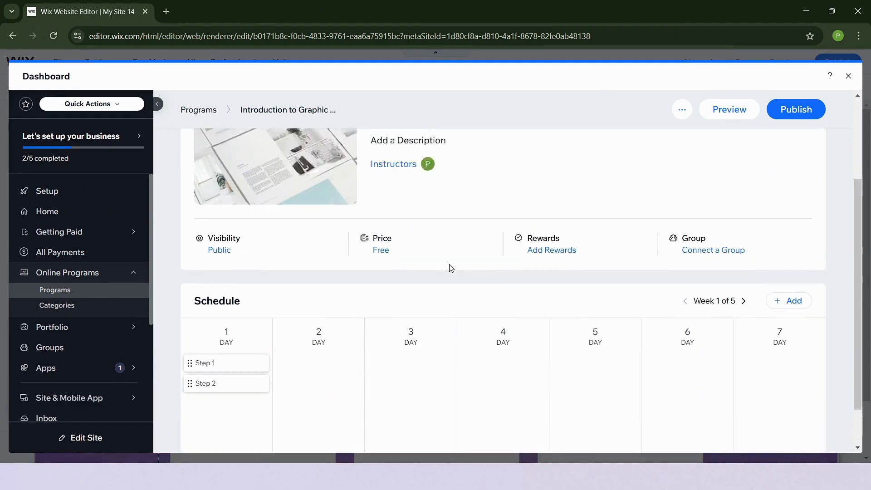
pyautogui.scroll(-1, 449, 278)
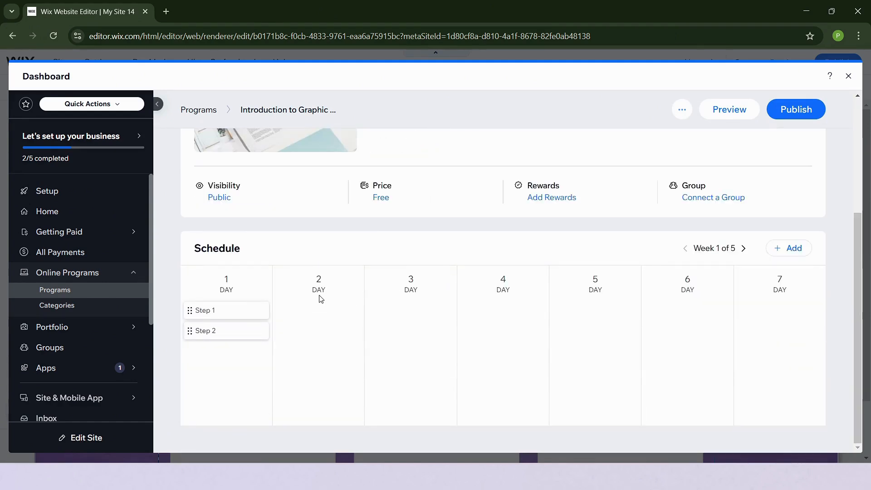
pyautogui.click(246, 310)
pyautogui.click(300, 337)
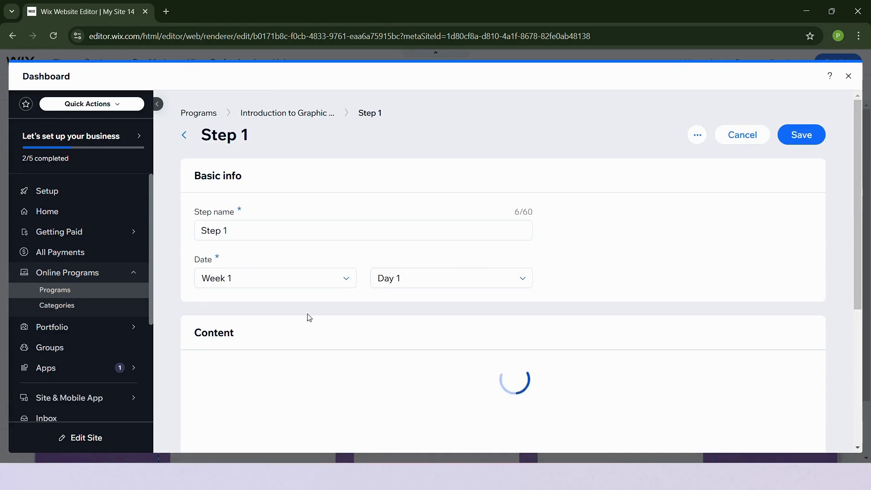
# - Replace the Step 1 name with 'Understanding Graphic Design & Essential Tools' and save
pyautogui.click(251, 231)
pyautogui.click(260, 225)
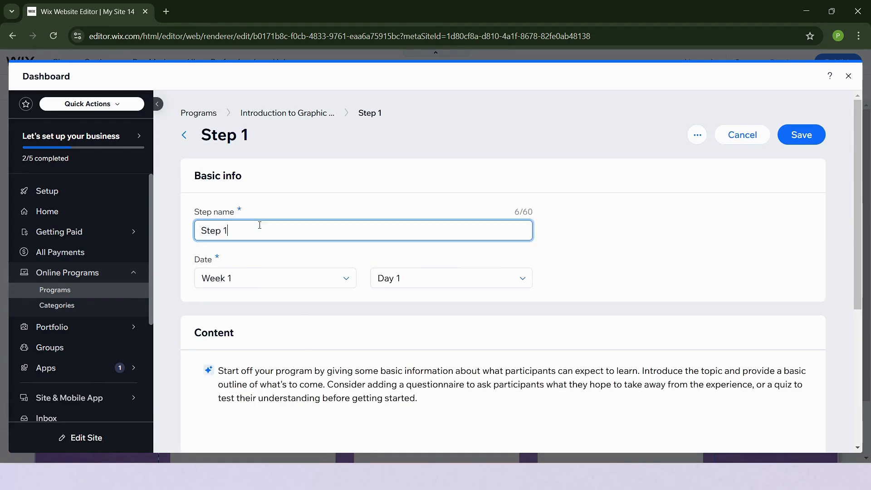
pyautogui.moveTo(260, 225); pyautogui.dragTo(143, 218)
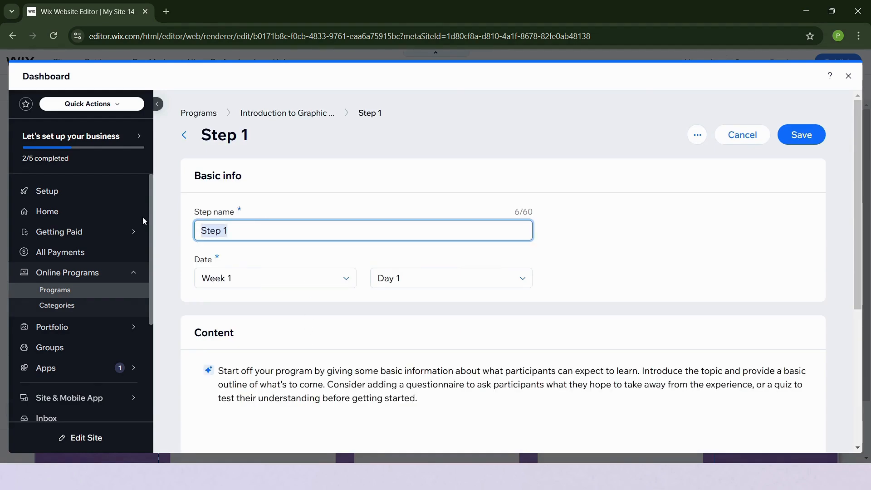
pyautogui.click(399, 250)
pyautogui.moveTo(412, 239); pyautogui.dragTo(136, 254)
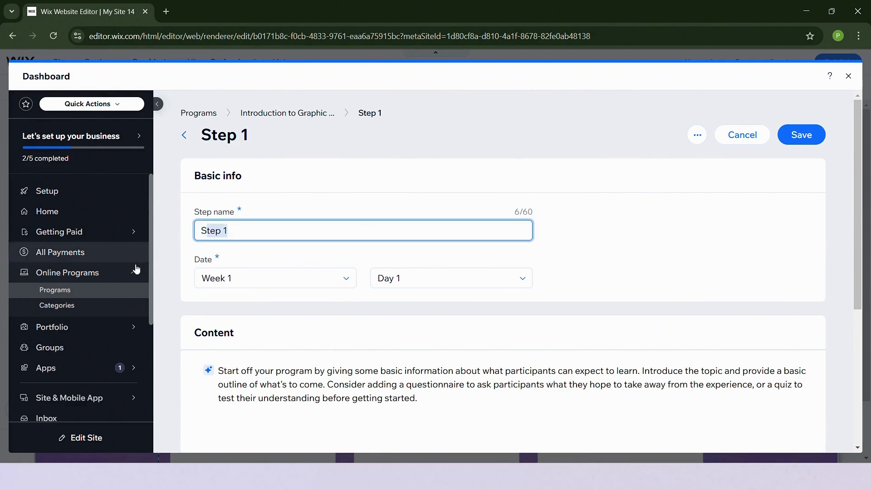
pyautogui.click(308, 249)
pyautogui.moveTo(308, 232); pyautogui.dragTo(160, 226)
pyautogui.write('Understanding Graphic Design & Essential Tools')
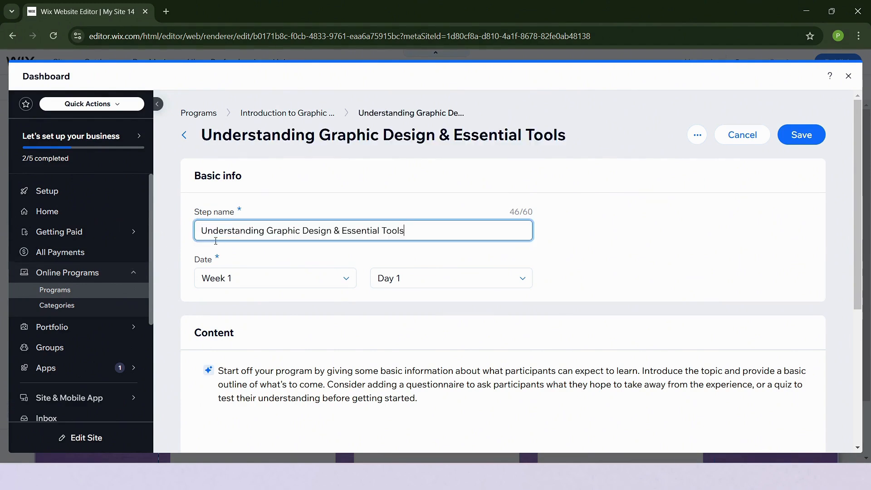
pyautogui.click(621, 239)
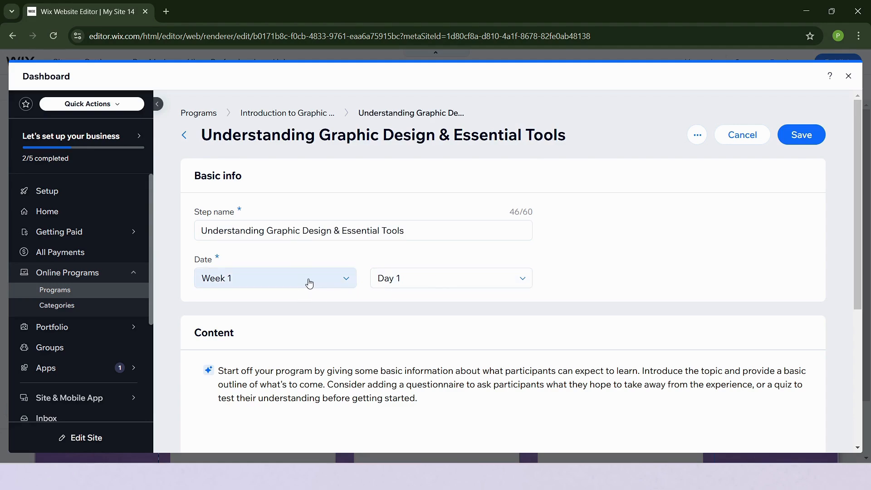
pyautogui.scroll(-4, 463, 318)
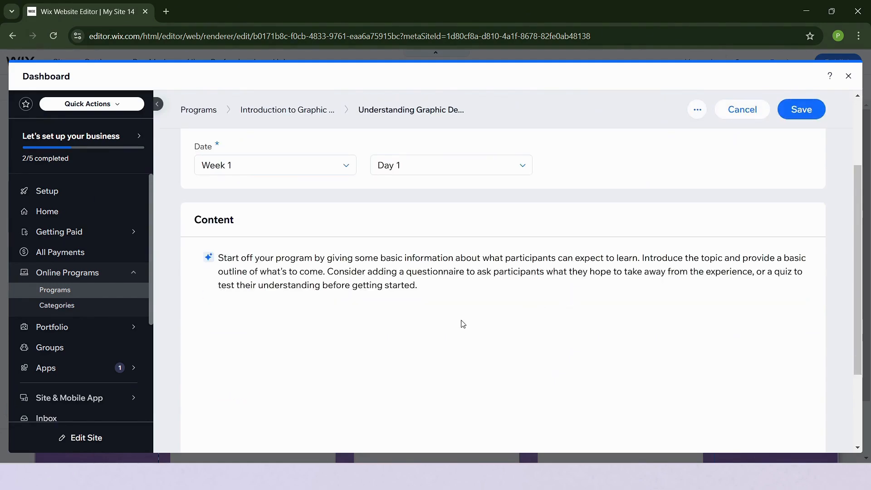
pyautogui.click(460, 303)
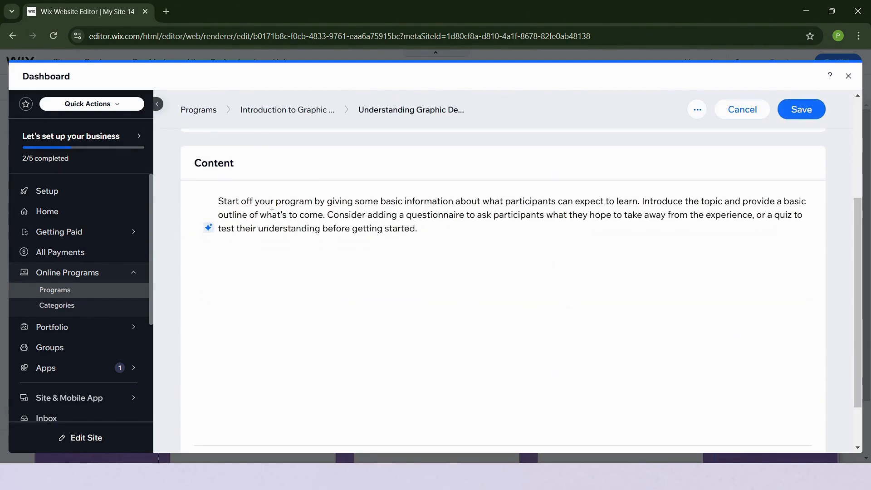
pyautogui.scroll(4, 642, 362)
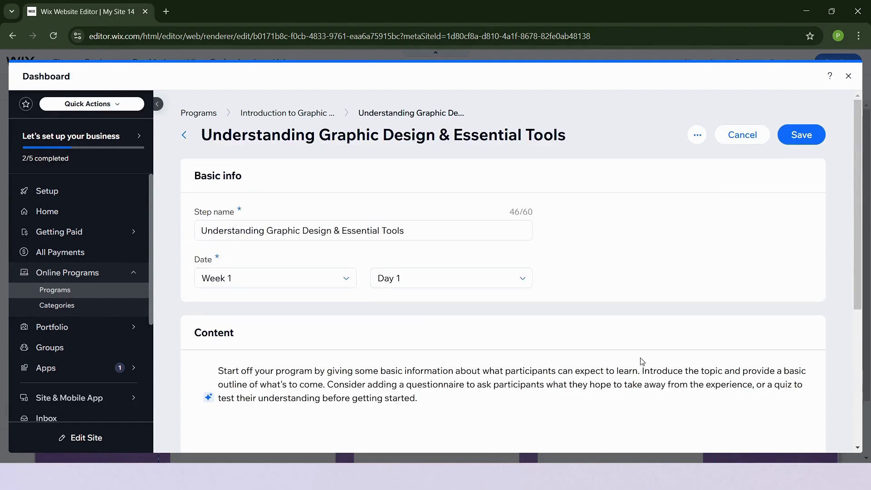
pyautogui.click(799, 136)
pyautogui.scroll(-4, 571, 273)
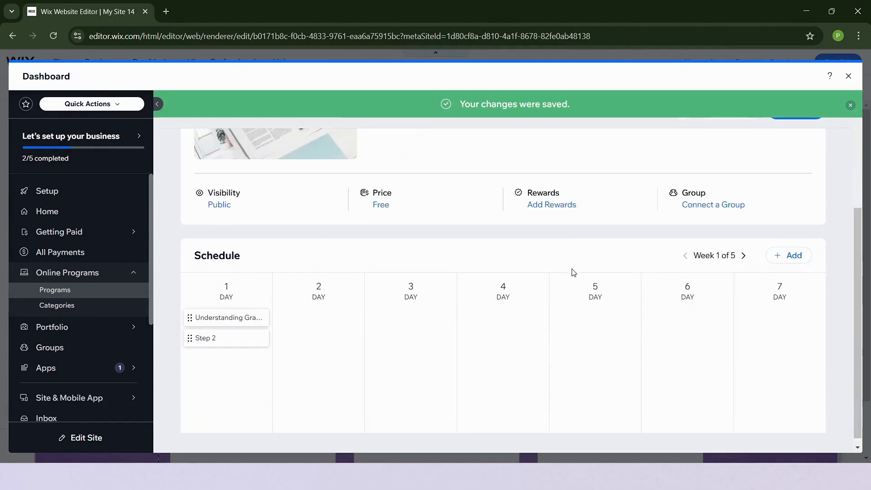
# - Delete Step 2 from day 1
pyautogui.click(228, 339)
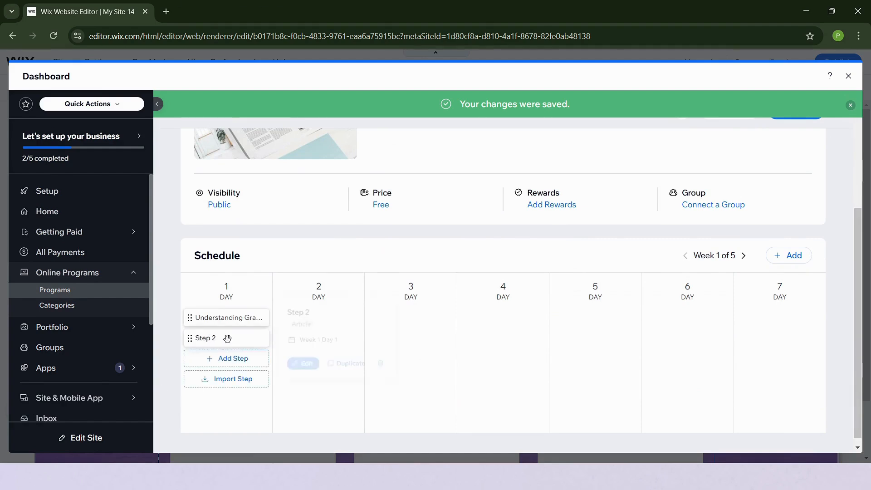
pyautogui.click(384, 365)
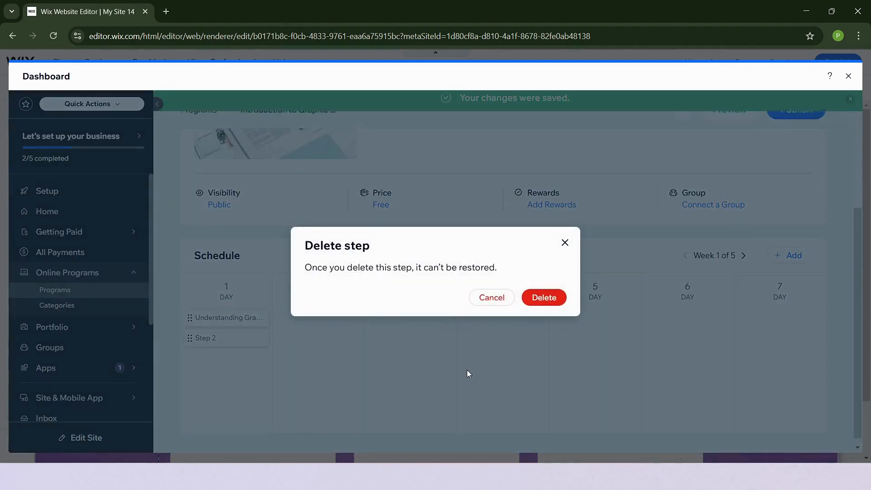
pyautogui.click(561, 301)
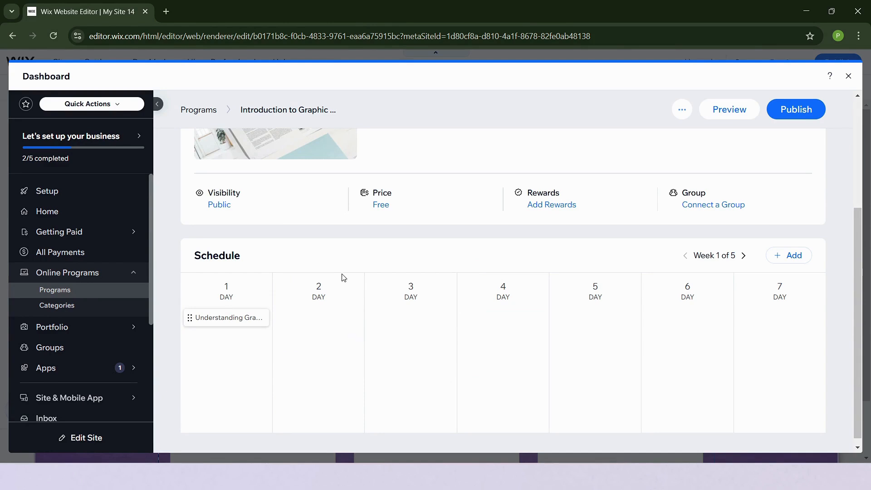
# - Add a quiz step to week 1, day 2 and open its question builder
pyautogui.click(344, 318)
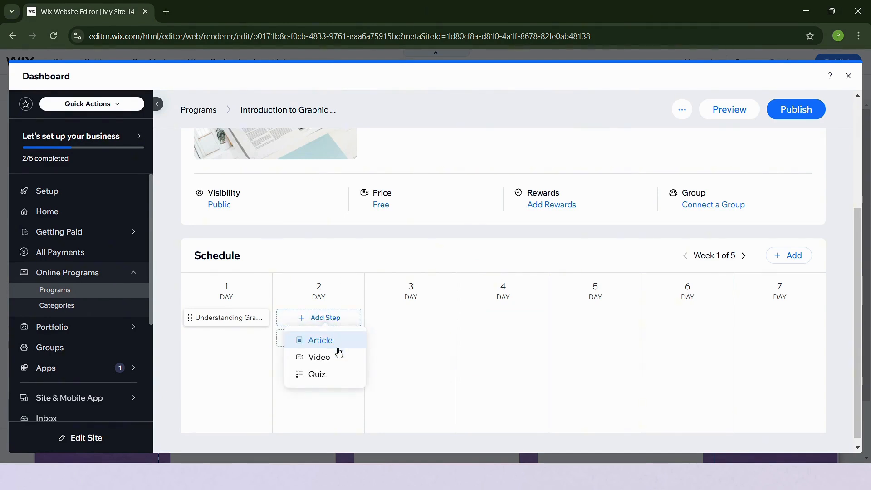
pyautogui.click(336, 375)
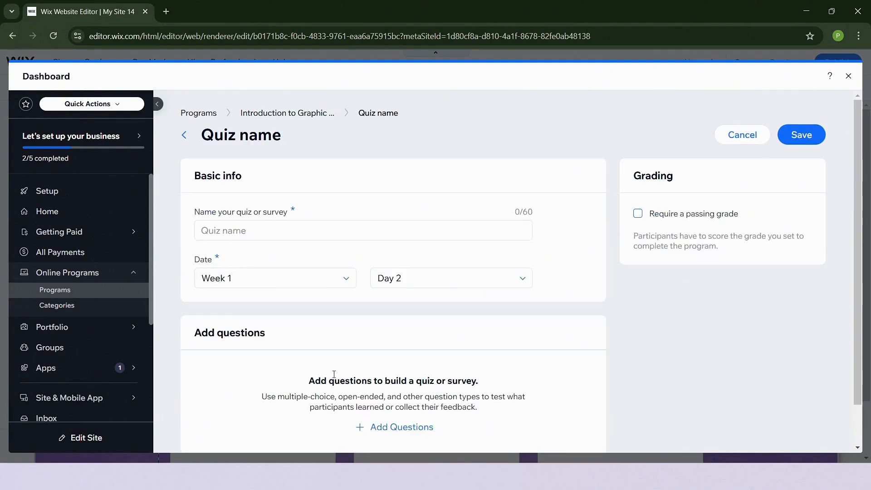
pyautogui.click(297, 234)
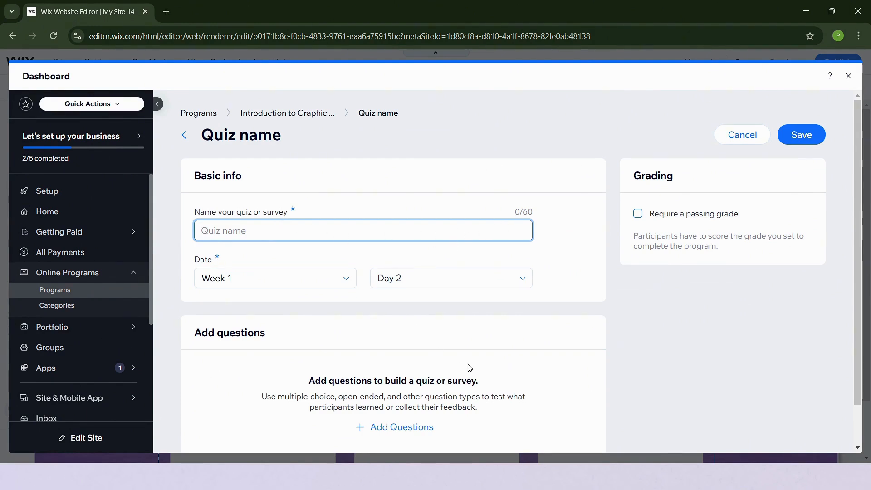
pyautogui.scroll(-1, 454, 377)
pyautogui.click(407, 375)
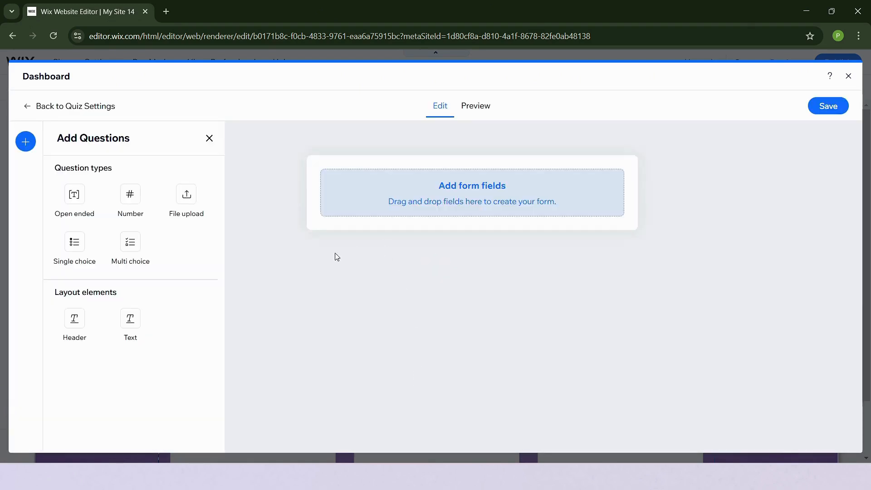
# - Add open-ended, number, file upload, single choice and multi choice questions, a header and text
pyautogui.click(74, 195)
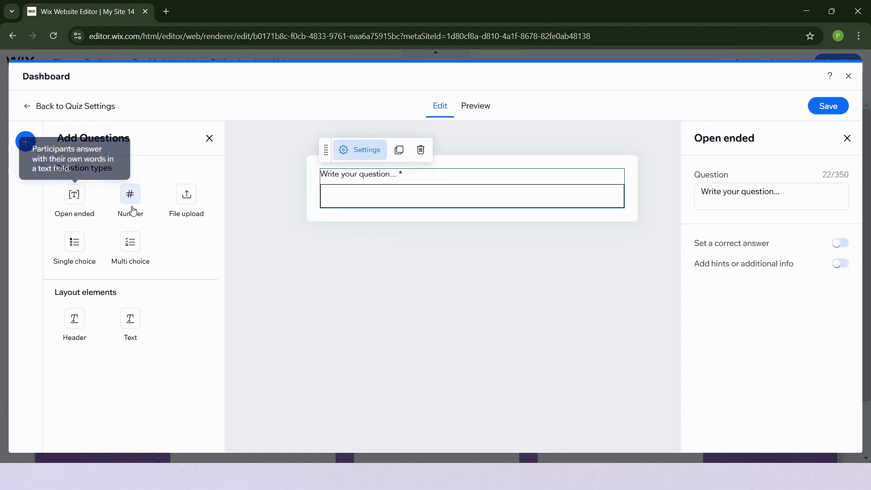
pyautogui.click(135, 199)
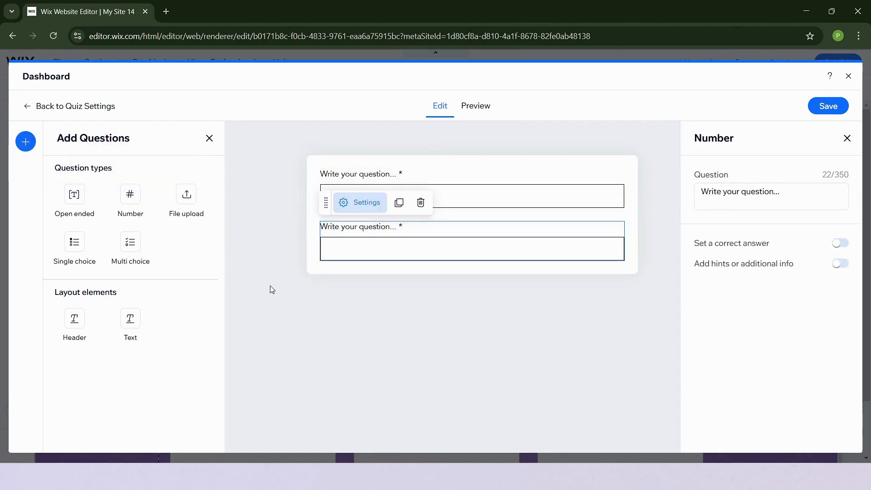
pyautogui.click(198, 200)
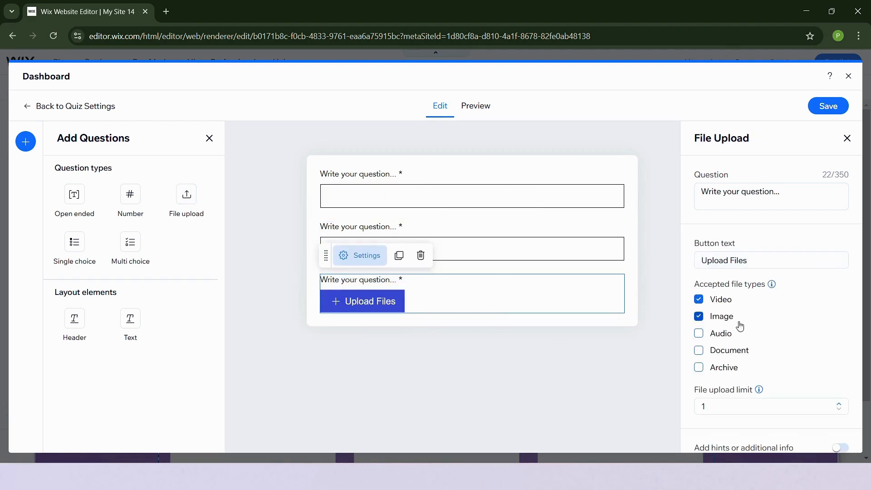
pyautogui.click(74, 242)
pyautogui.click(130, 241)
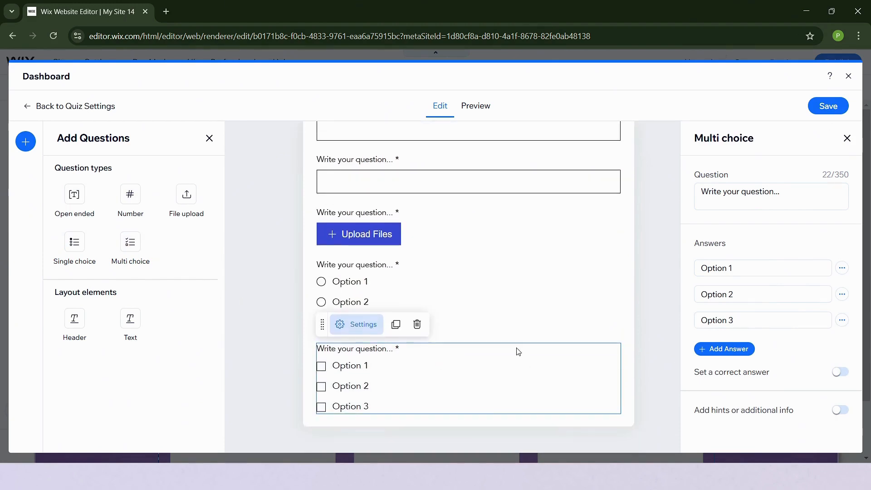
pyautogui.click(113, 320)
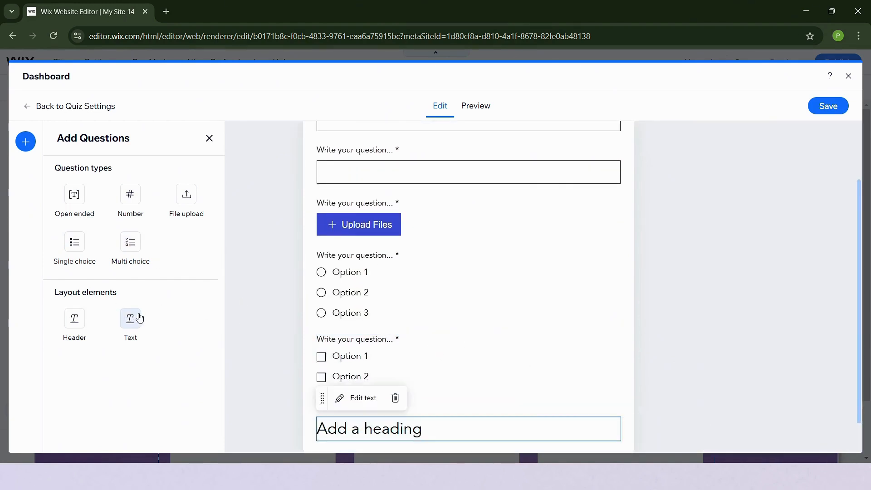
pyautogui.click(130, 317)
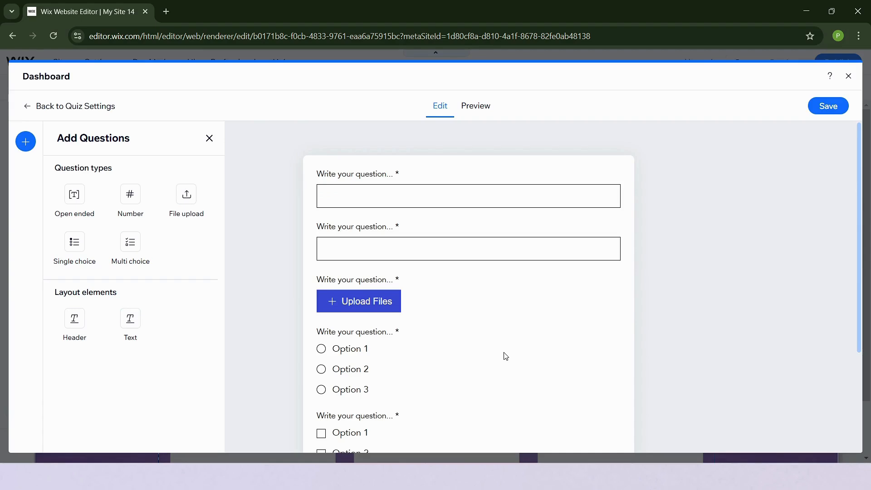
# - Preview the quiz as participants will see it
pyautogui.click(479, 114)
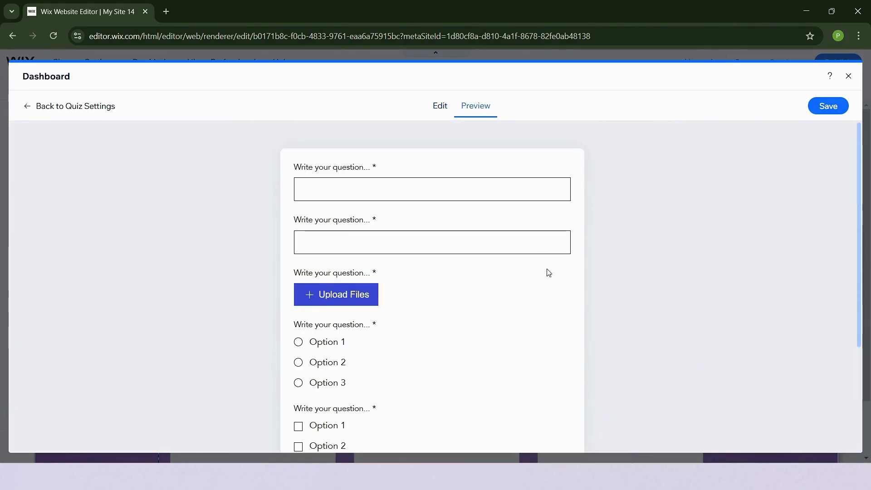
pyautogui.scroll(-3, 549, 286)
pyautogui.scroll(1, 368, 212)
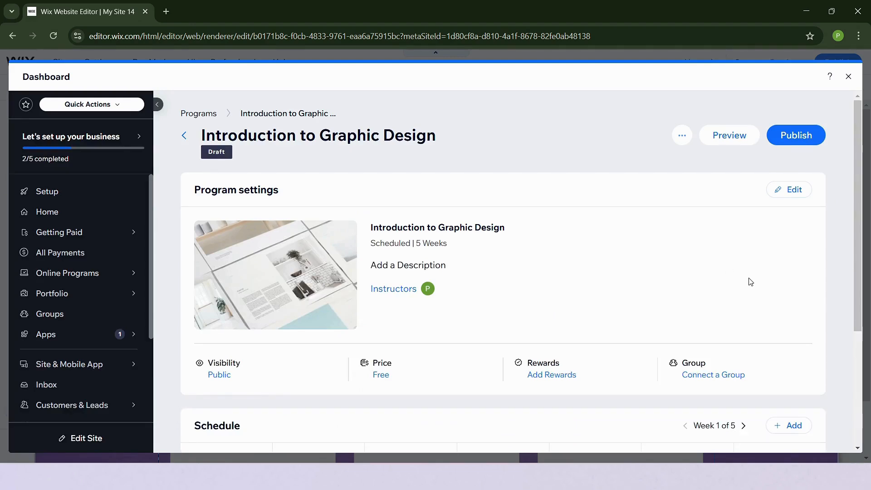
# - Check the group settings and leave the program without a connected group
pyautogui.click(709, 380)
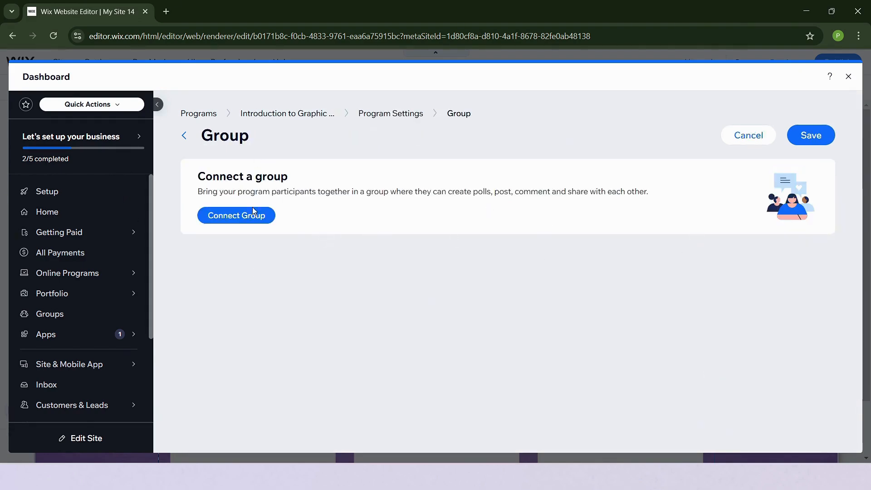
pyautogui.click(230, 219)
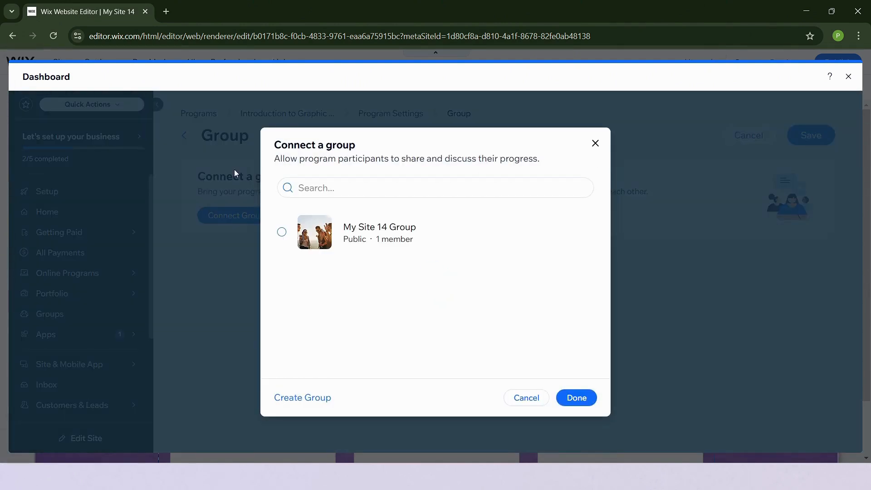
pyautogui.click(595, 143)
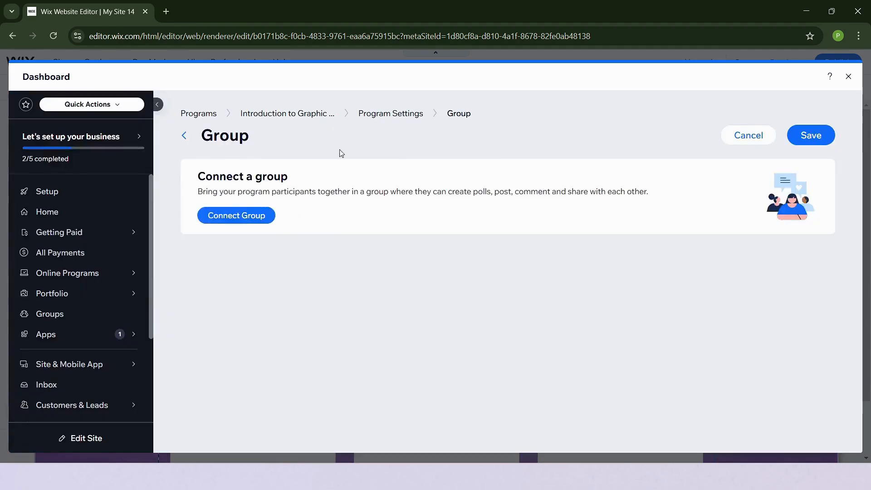
pyautogui.click(184, 135)
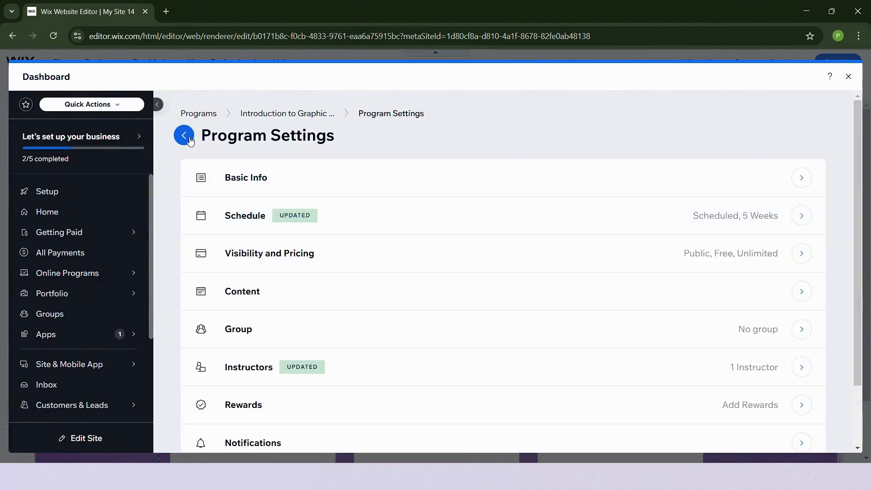
pyautogui.click(184, 135)
# - Check the rewards settings, close the badge picker without adding a badge, and return
pyautogui.scroll(-4, 535, 236)
pyautogui.click(554, 267)
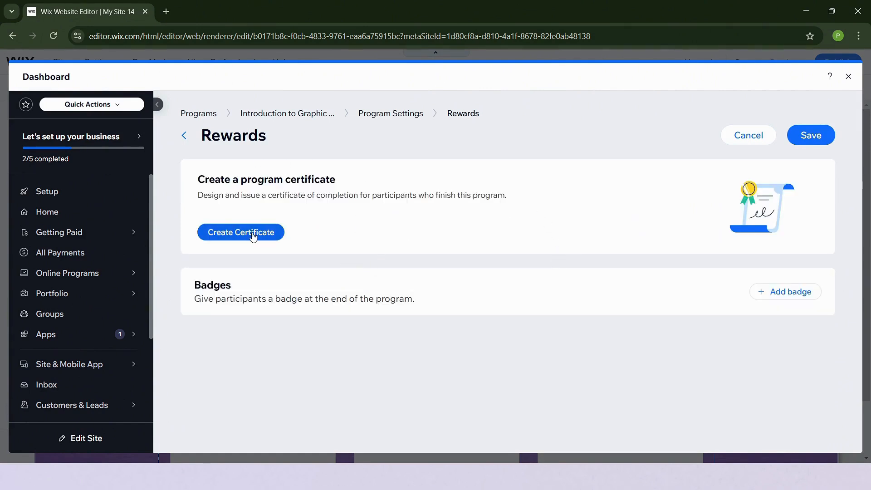
pyautogui.click(781, 297)
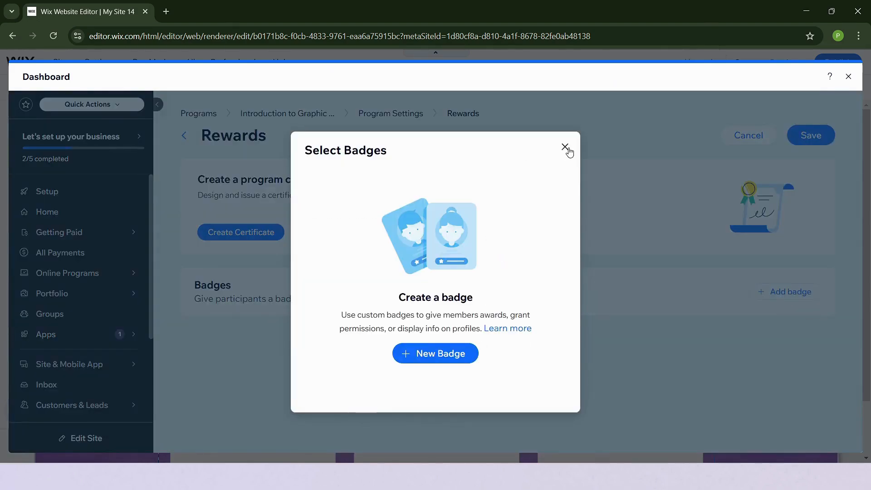
pyautogui.click(565, 147)
pyautogui.click(184, 135)
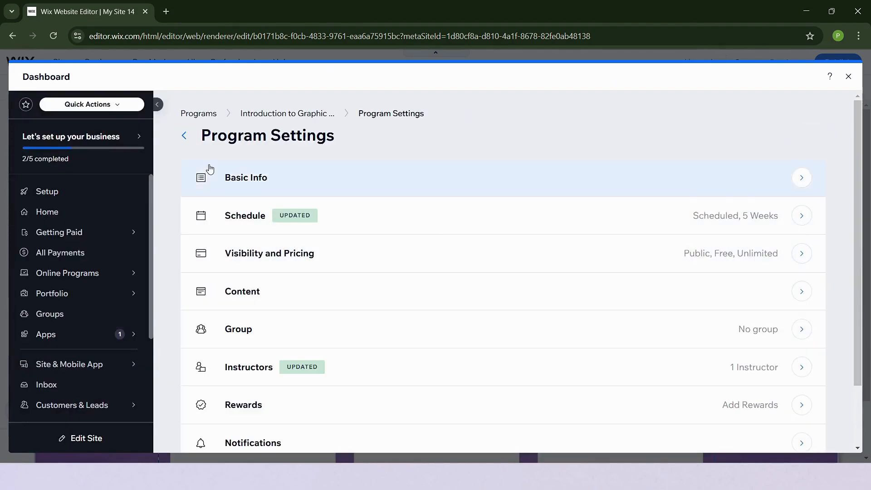
pyautogui.click(185, 135)
# - Make the program pay-to-join at ₱100, excluded from any pricing plan
pyautogui.scroll(-4, 481, 276)
pyautogui.scroll(3, 485, 279)
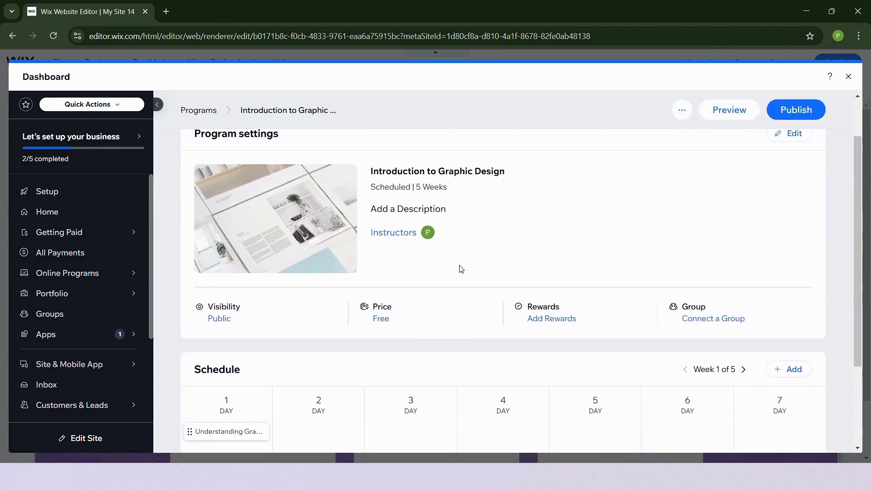
pyautogui.click(381, 319)
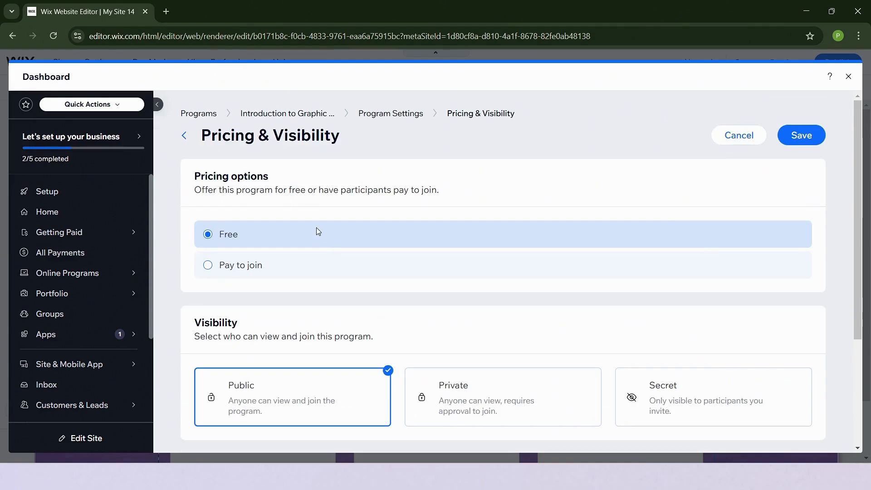
pyautogui.click(211, 269)
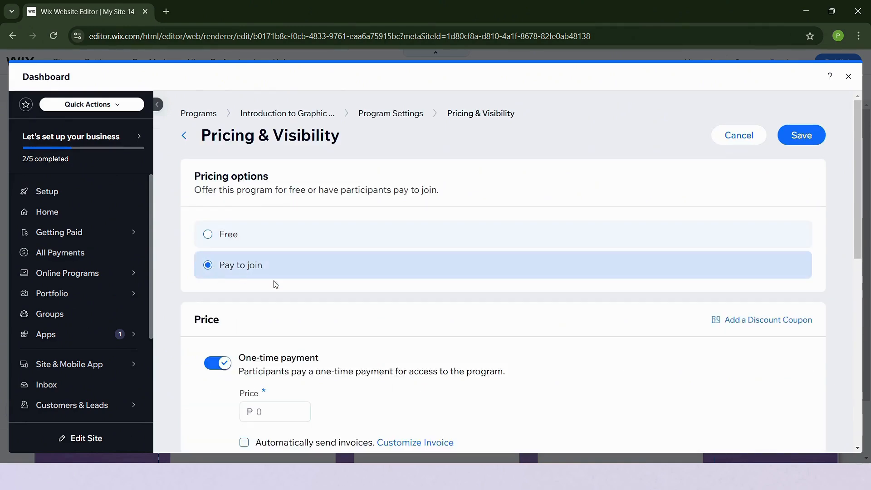
pyautogui.scroll(-4, 445, 325)
pyautogui.click(278, 245)
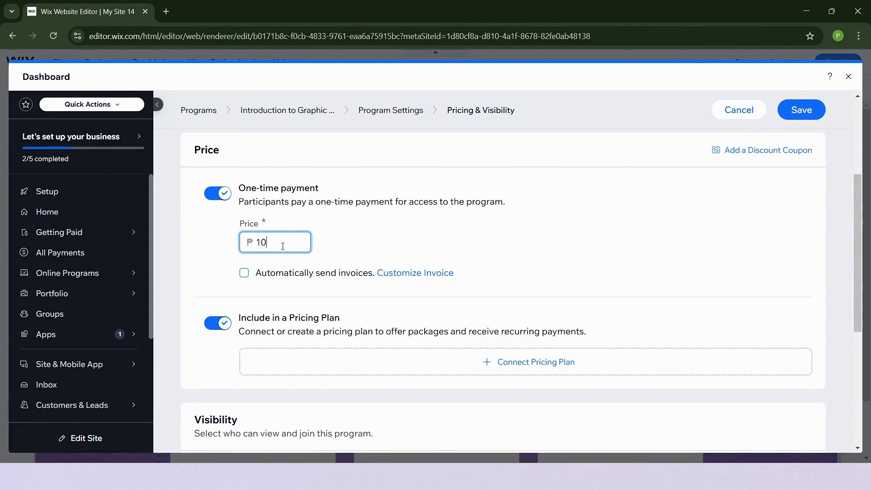
pyautogui.click(220, 322)
# - Keep the program Public, limit enrolment to 100 participants, and save
pyautogui.scroll(-4, 580, 284)
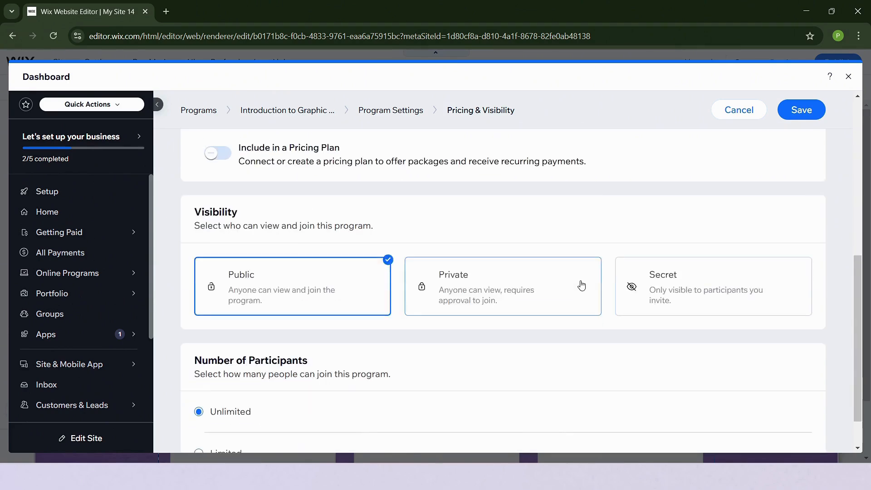
pyautogui.scroll(3, 581, 286)
pyautogui.scroll(-1, 582, 284)
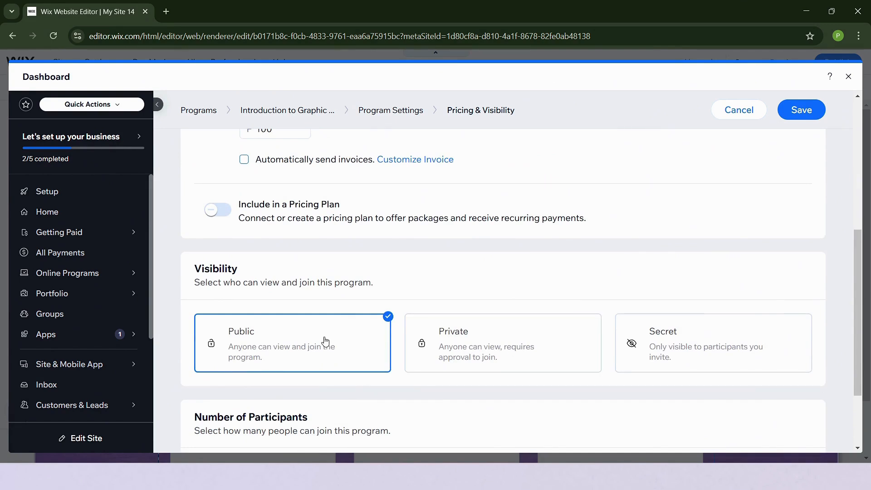
pyautogui.click(472, 341)
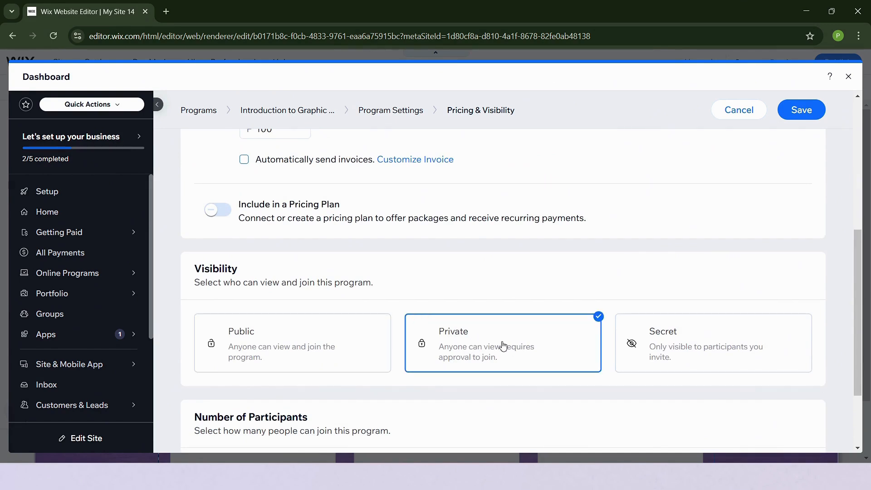
pyautogui.click(666, 360)
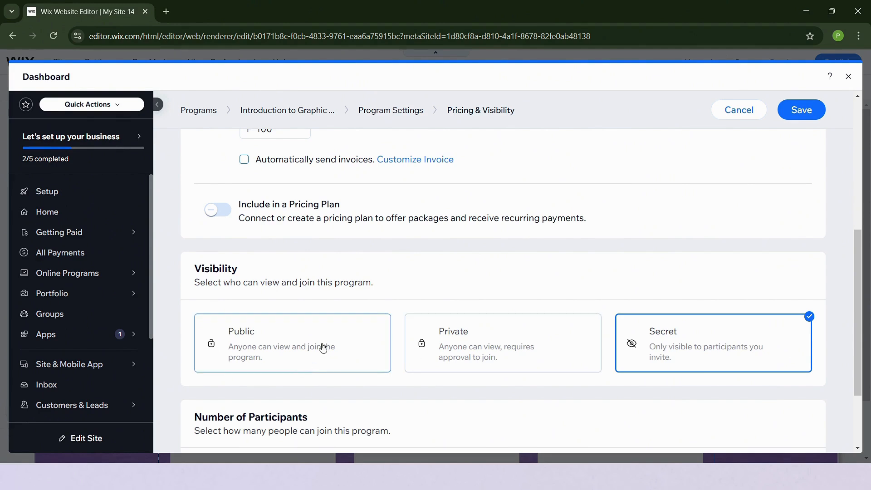
pyautogui.click(326, 368)
pyautogui.scroll(-3, 567, 292)
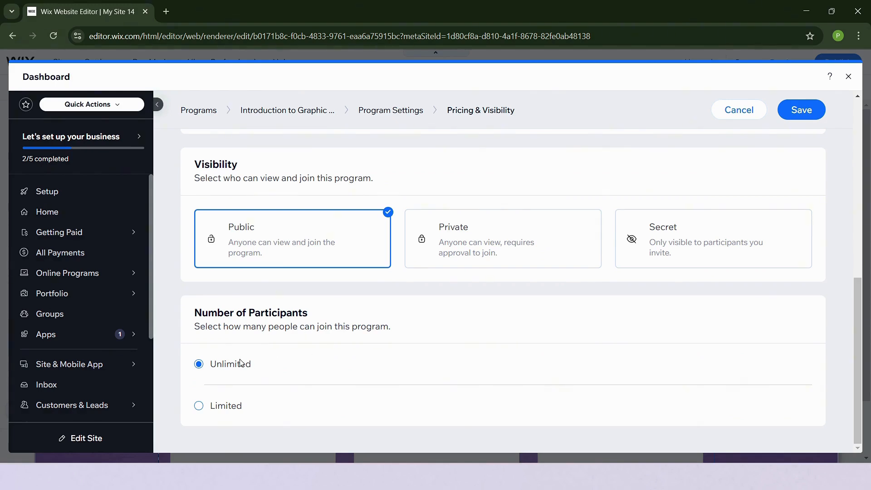
pyautogui.click(200, 407)
pyautogui.scroll(-1, 318, 390)
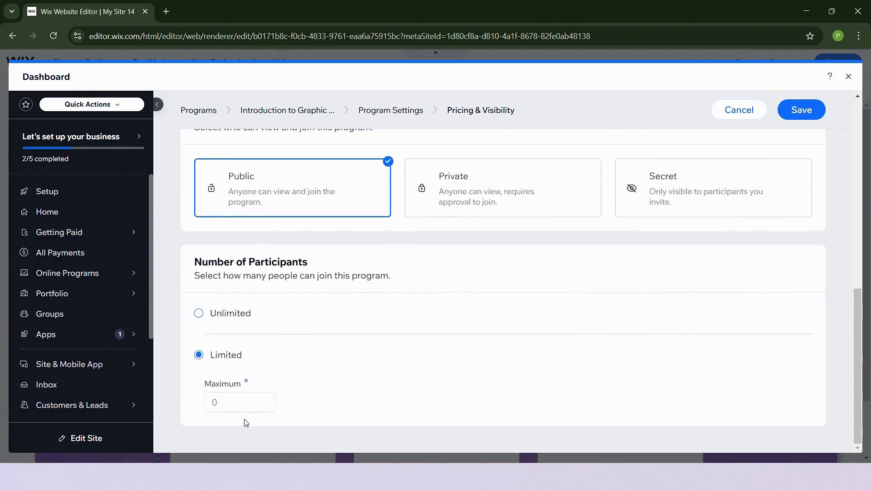
pyautogui.click(239, 407)
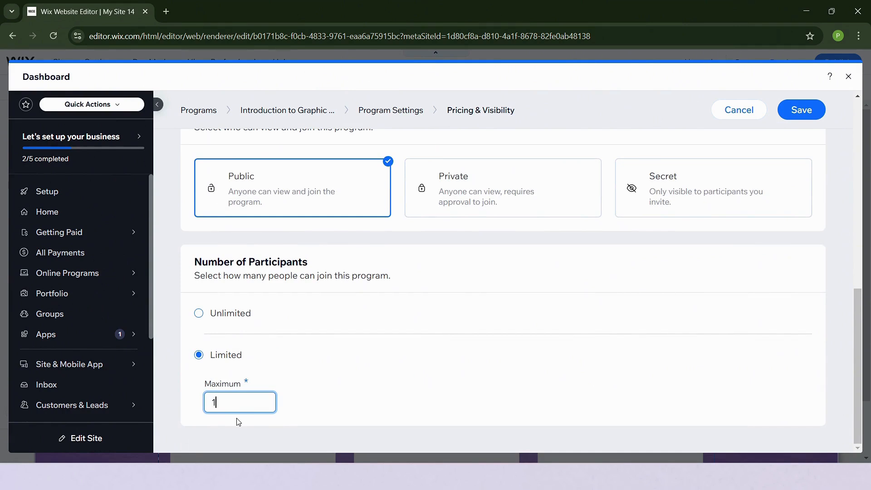
pyautogui.click(815, 118)
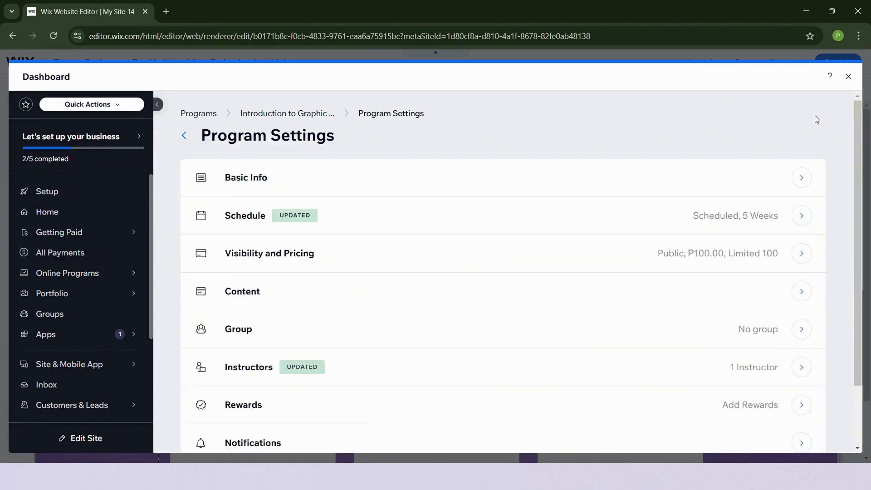
pyautogui.click(185, 163)
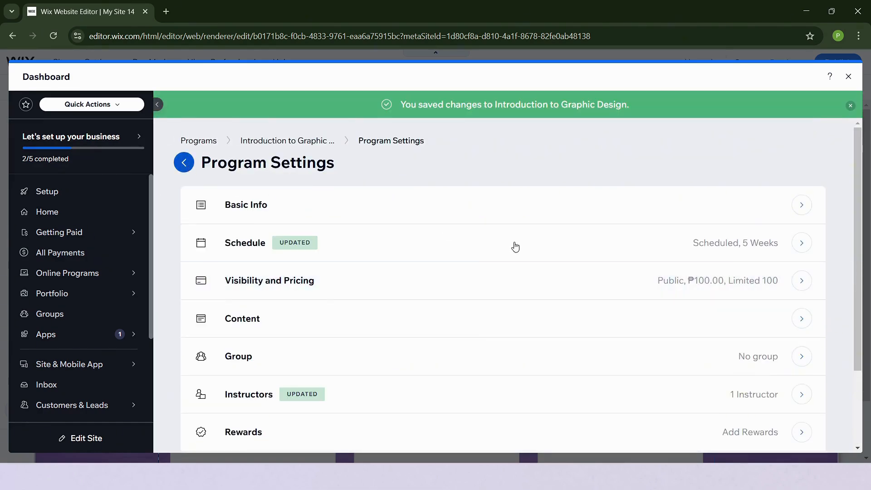
# - Publish Introduction to Graphic Design and confirm it in the dialog
pyautogui.scroll(-5, 423, 338)
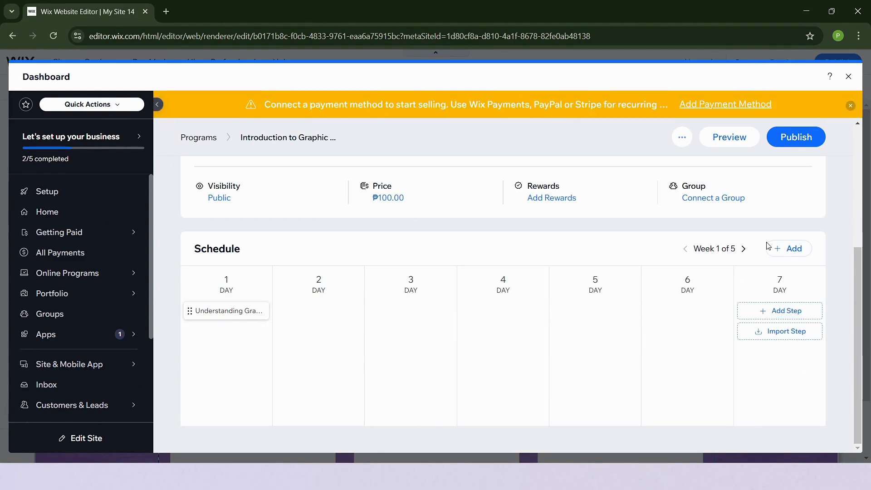
pyautogui.scroll(5, 803, 182)
pyautogui.click(805, 167)
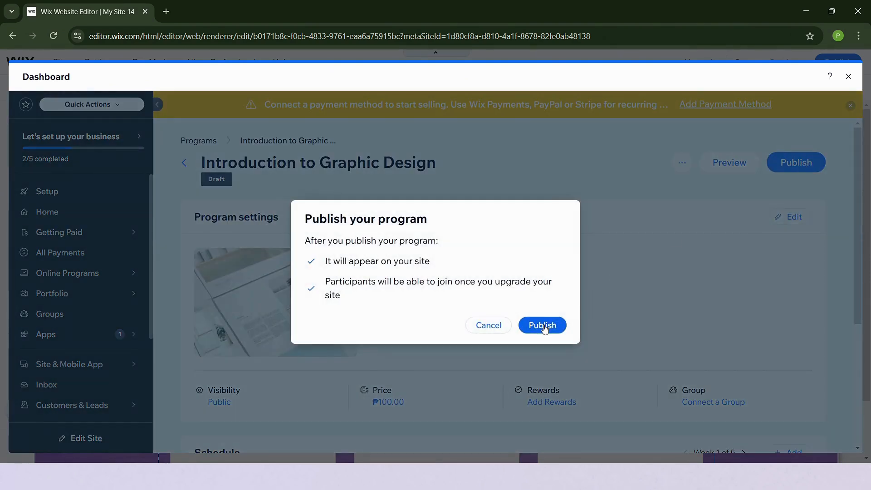
pyautogui.click(544, 325)
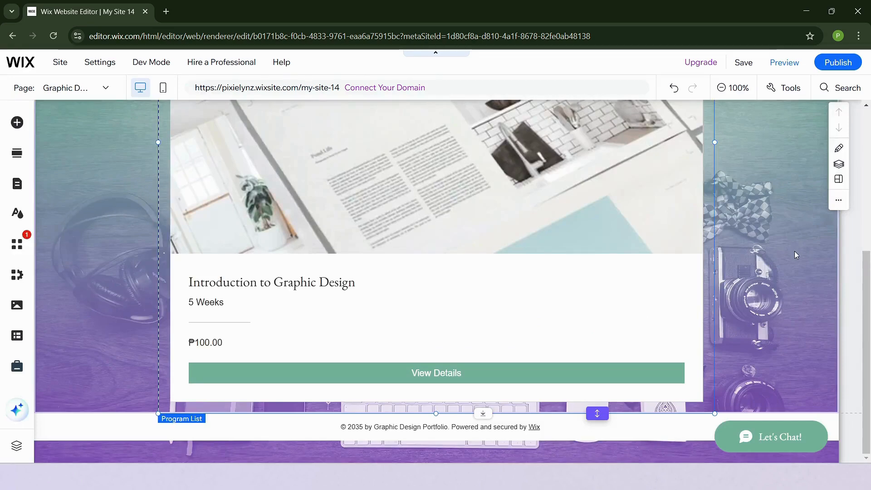
pyautogui.scroll(4, 788, 257)
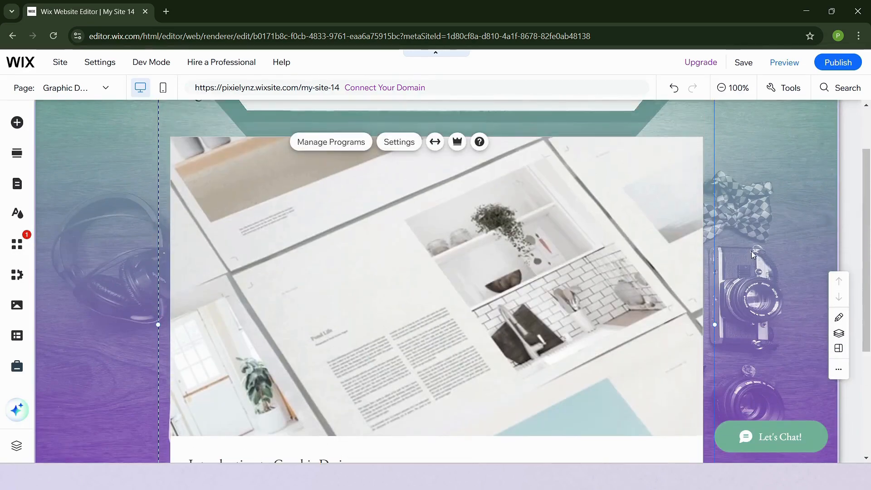
# - Switch the Program List layout to side-by-side cards
pyautogui.scroll(2, 804, 258)
pyautogui.scroll(-5, 805, 258)
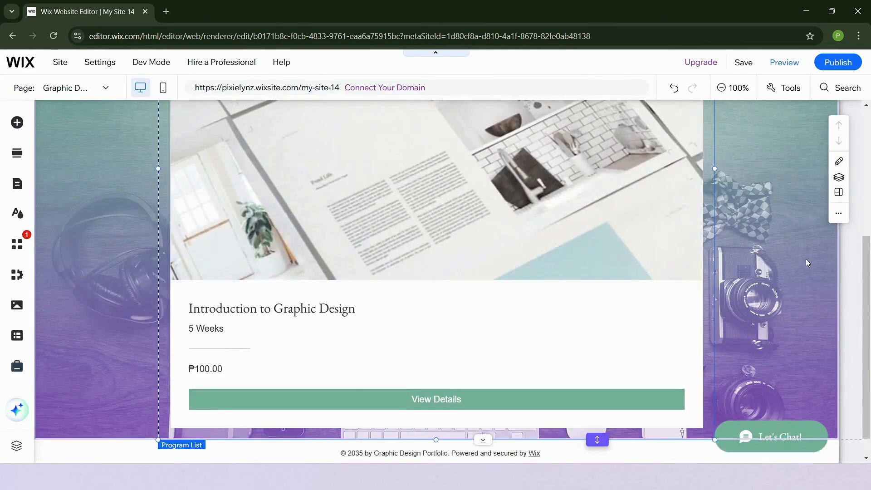
pyautogui.scroll(-1, 807, 262)
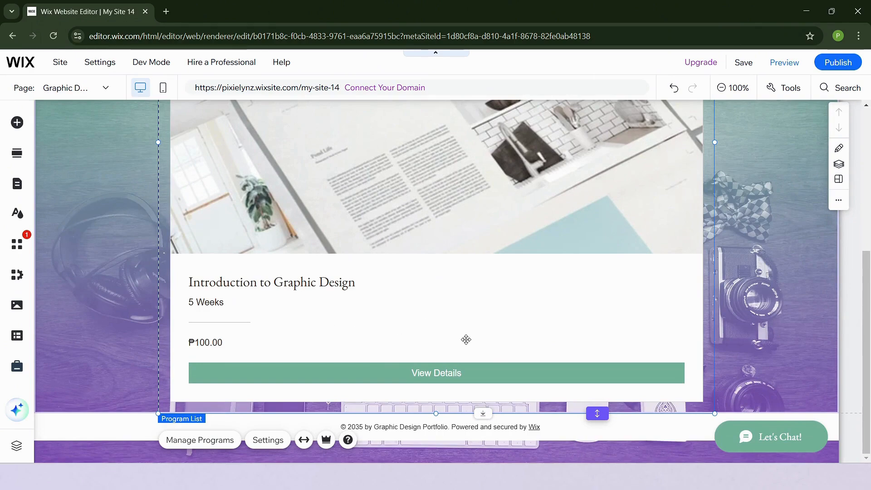
pyautogui.scroll(5, 466, 339)
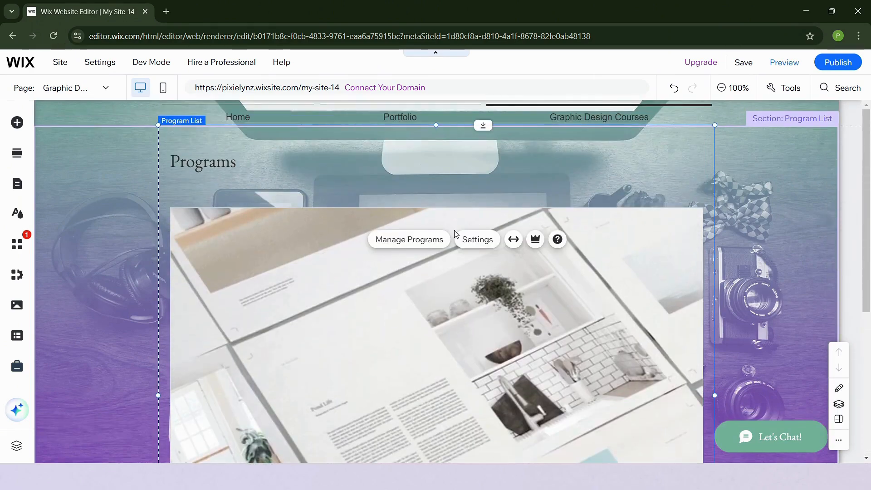
pyautogui.click(485, 241)
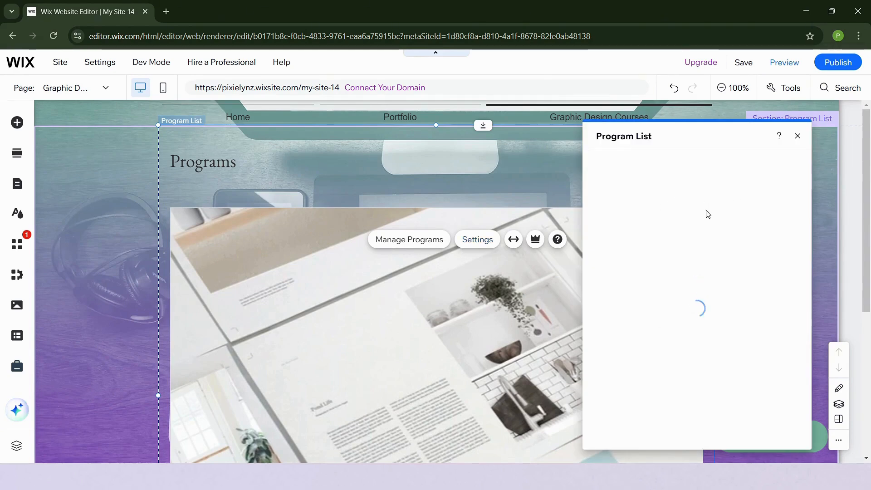
pyautogui.click(616, 205)
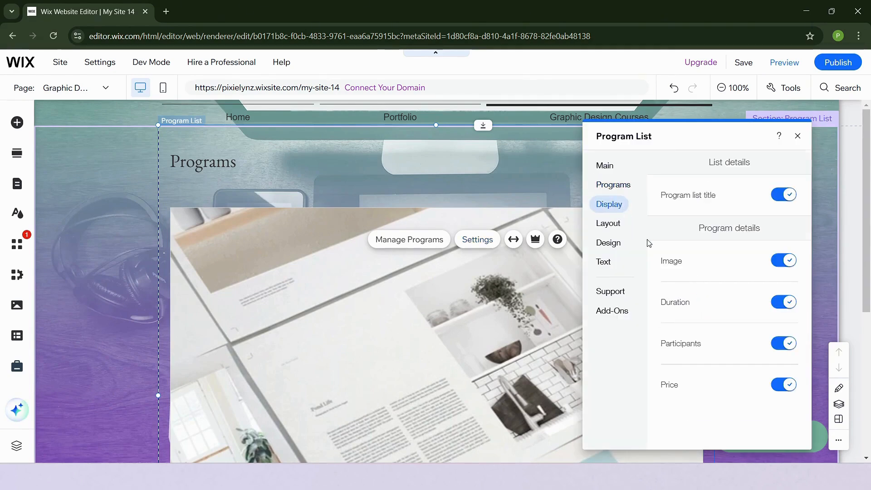
pyautogui.click(614, 229)
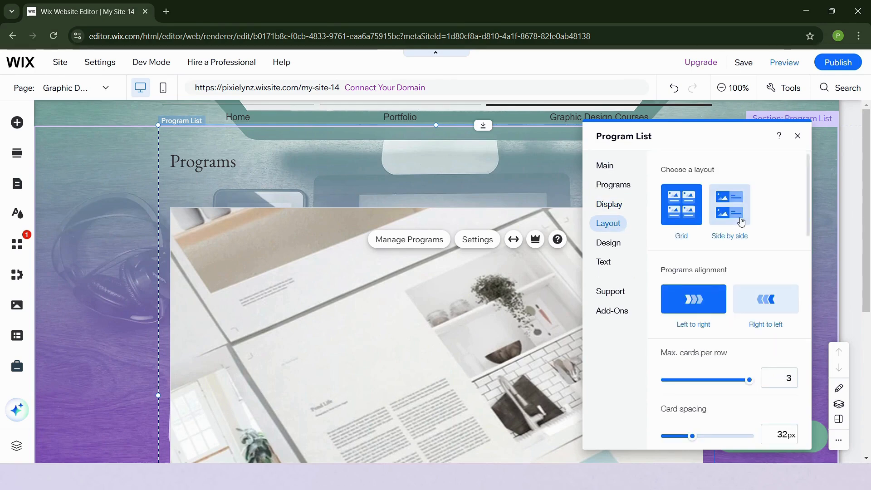
pyautogui.scroll(-2, 721, 205)
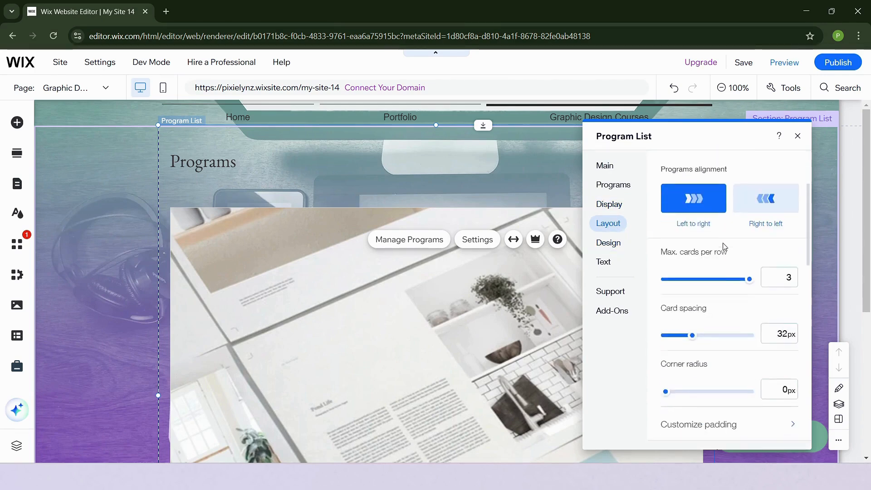
pyautogui.scroll(1, 722, 191)
pyautogui.click(726, 161)
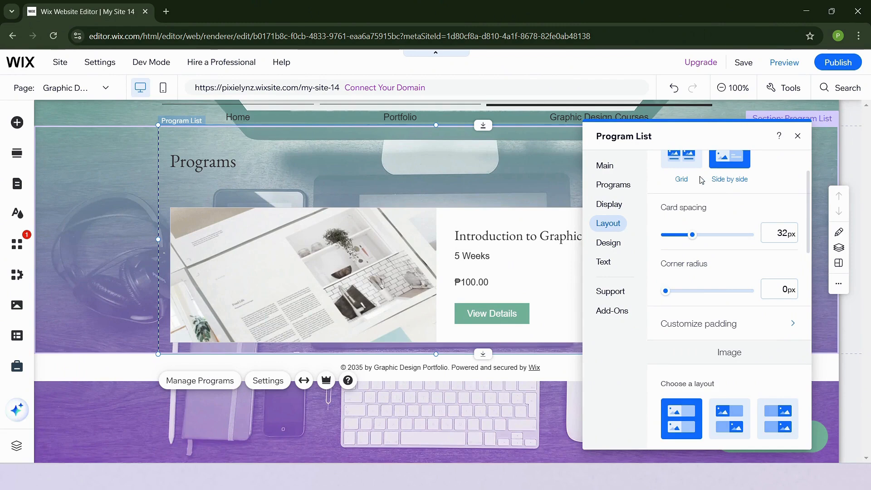
# - Browse the list's background and text design options, close the panel, and publish the site
pyautogui.click(615, 245)
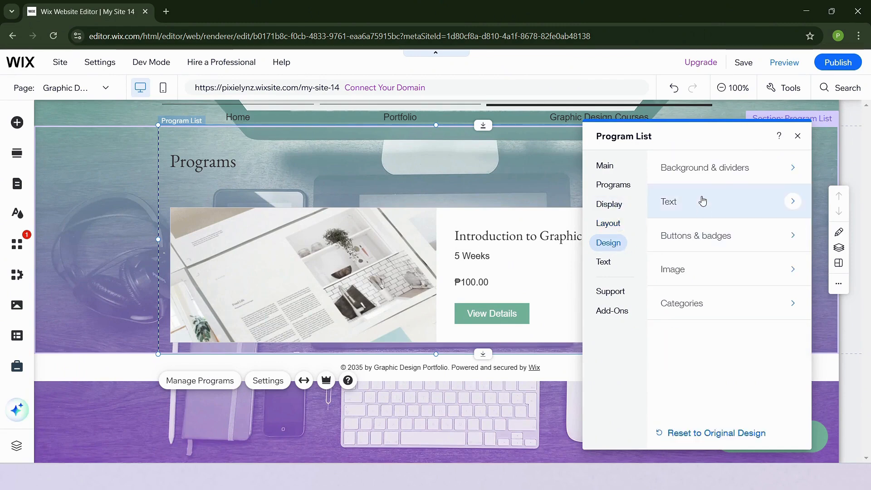
pyautogui.click(705, 174)
pyautogui.click(678, 171)
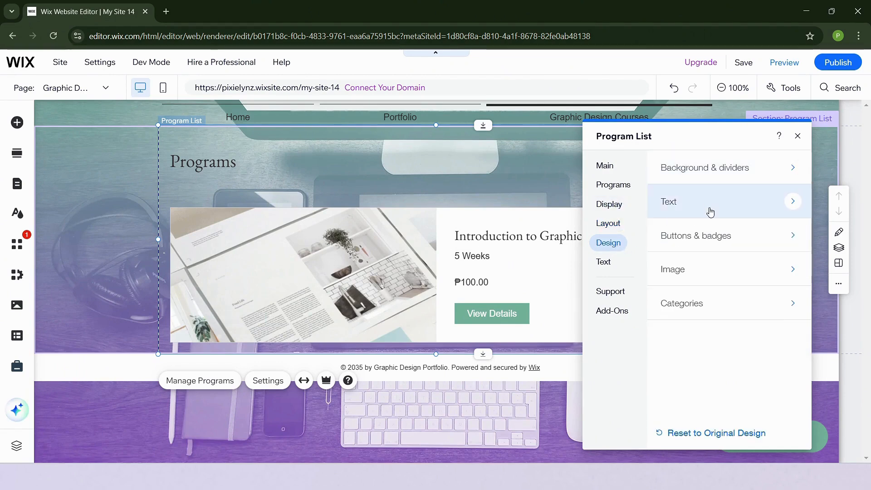
pyautogui.click(712, 211)
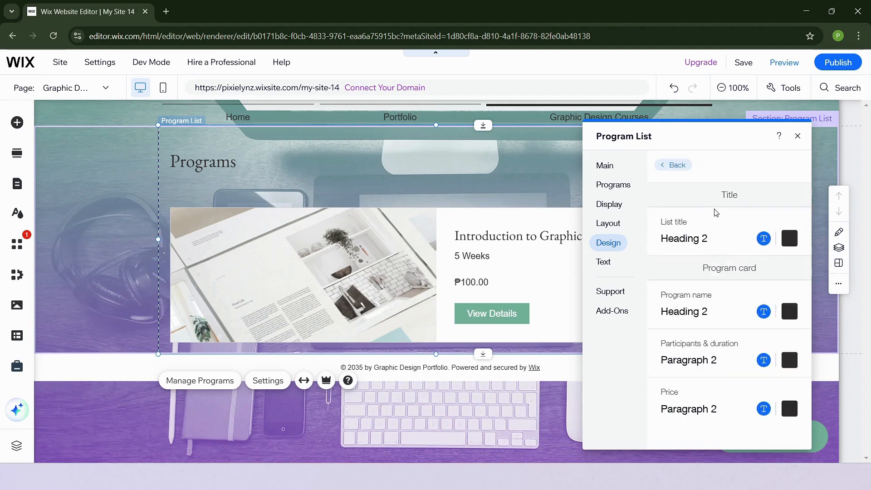
pyautogui.click(672, 164)
pyautogui.click(798, 138)
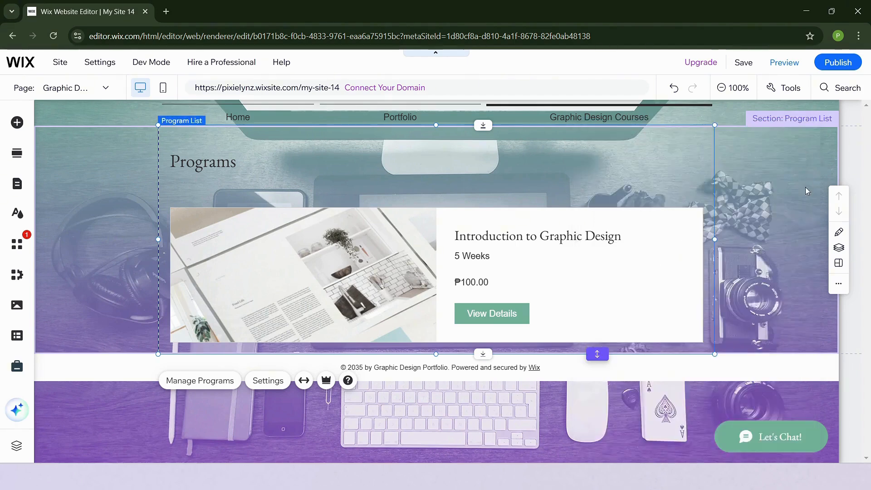
pyautogui.click(839, 62)
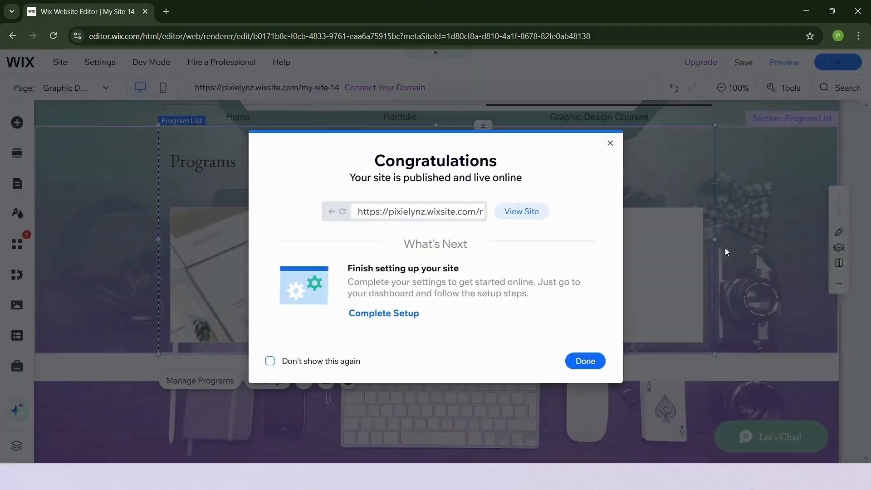
# - Open the live site and go to the Graphic Design Courses page
pyautogui.click(527, 213)
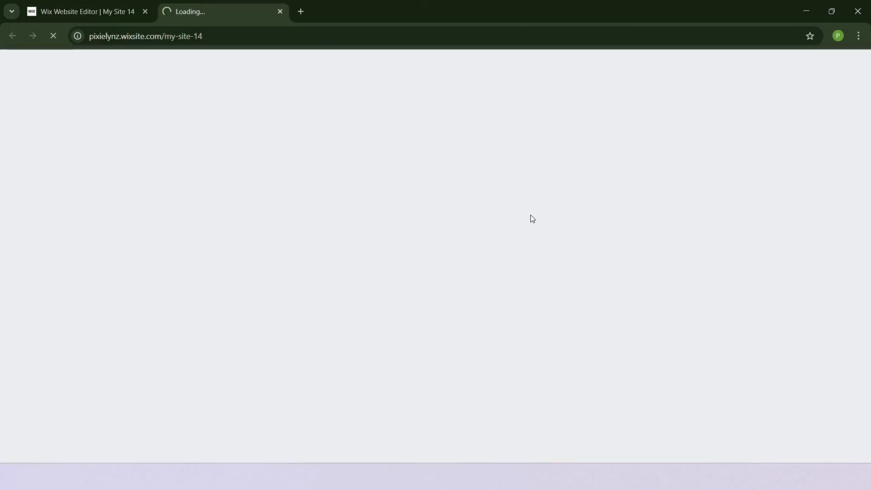
pyautogui.scroll(-6, 478, 268)
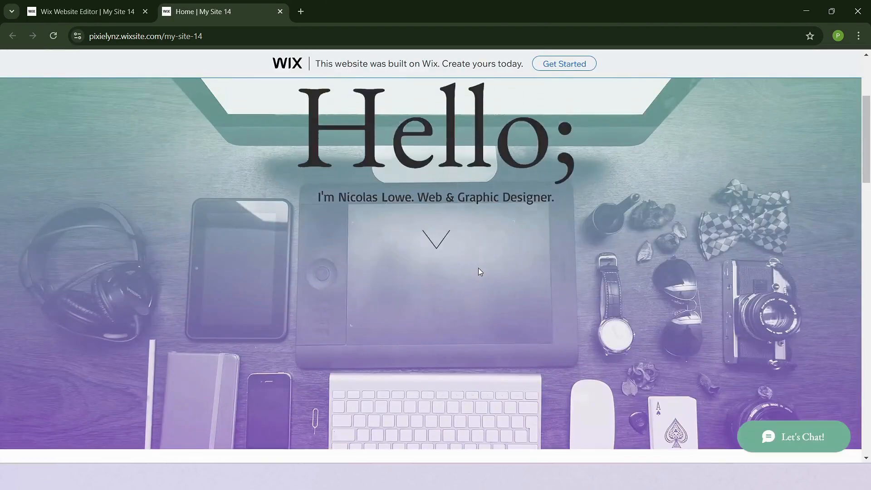
pyautogui.scroll(4, 480, 269)
pyautogui.scroll(4, 487, 278)
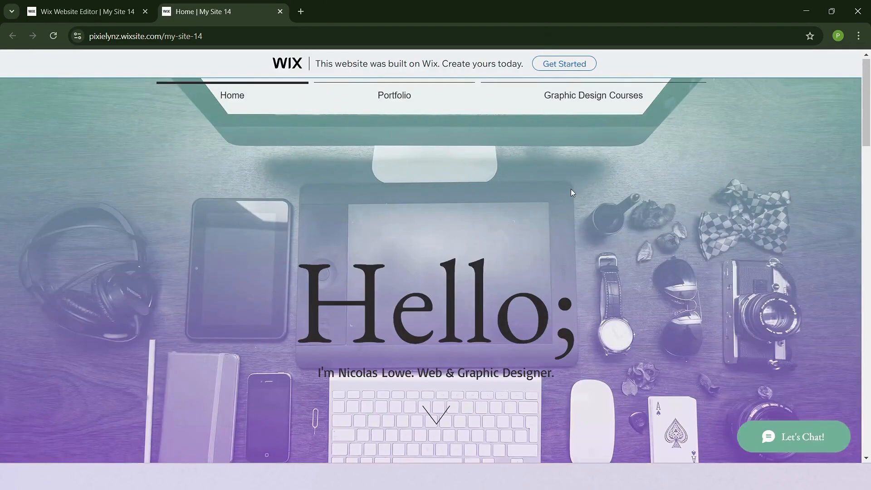
pyautogui.click(607, 98)
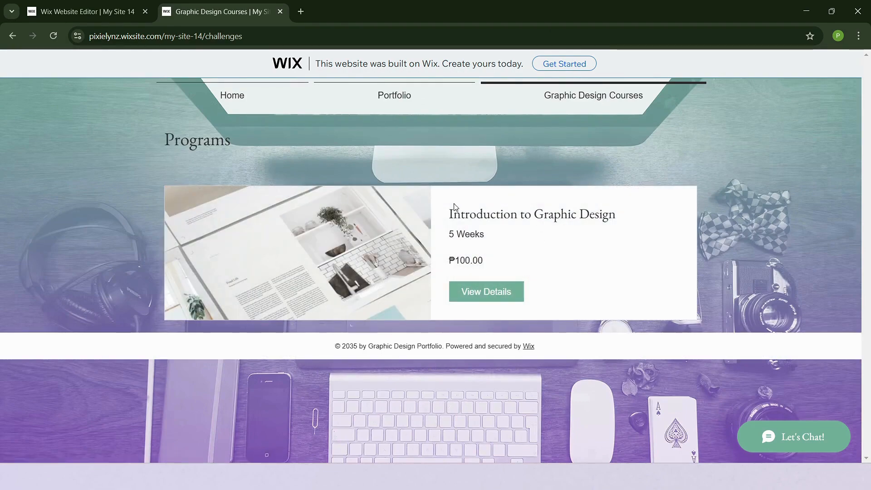
# - Open the Introduction to Graphic Design details page showing 5 weeks, 1 step and ₱100.00
pyautogui.click(500, 295)
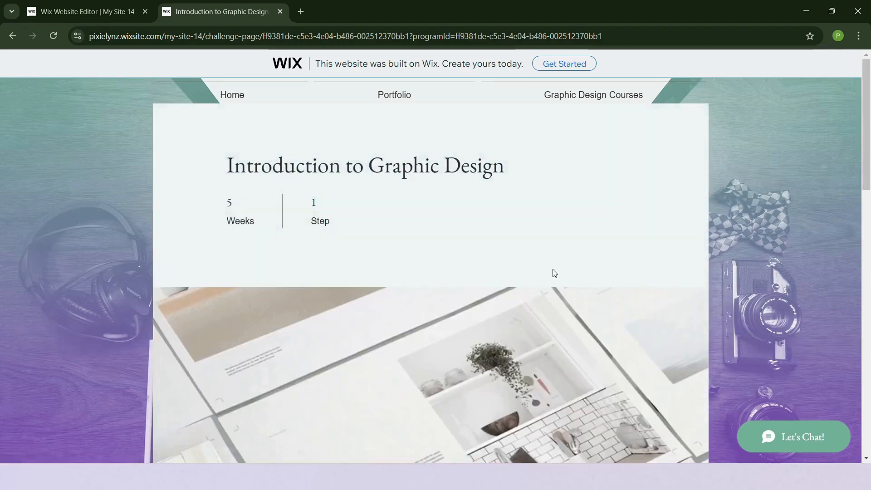
pyautogui.scroll(-5, 591, 237)
pyautogui.scroll(-5, 592, 235)
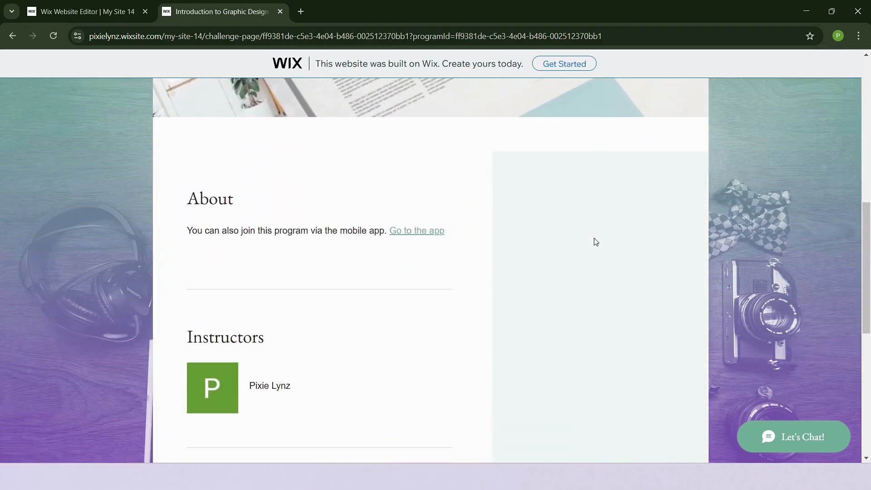
pyautogui.scroll(-8, 467, 222)
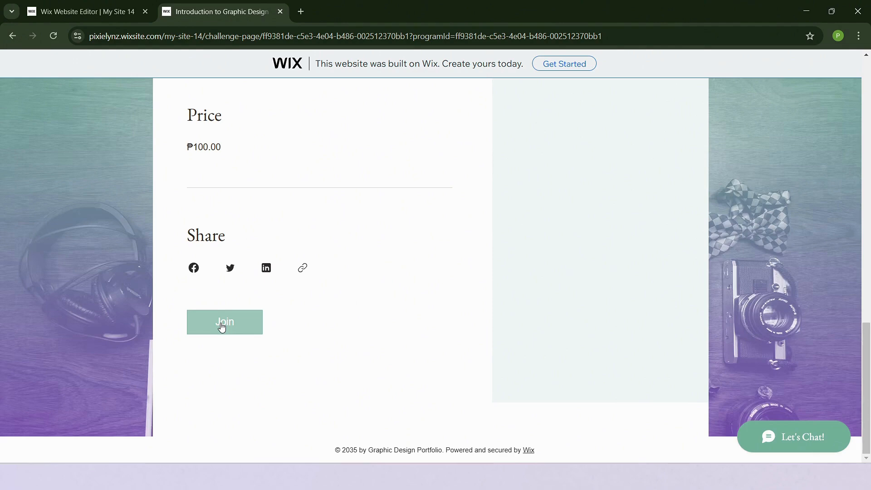
pyautogui.scroll(15, 499, 333)
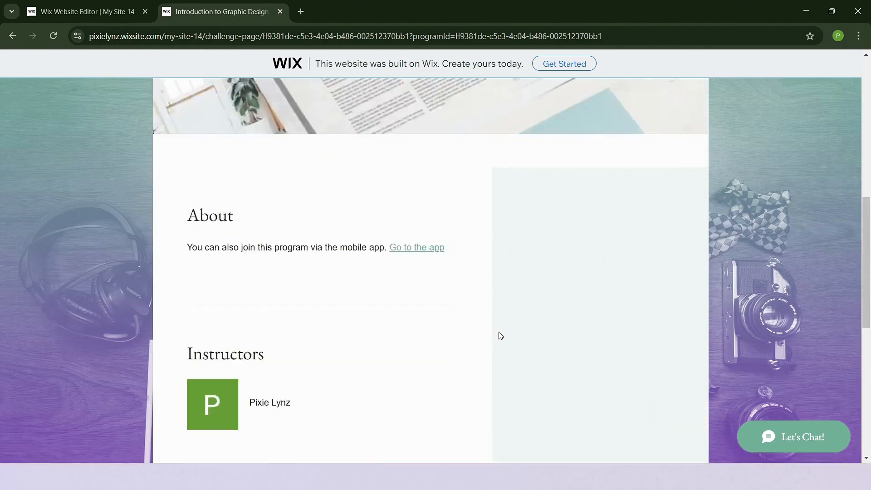